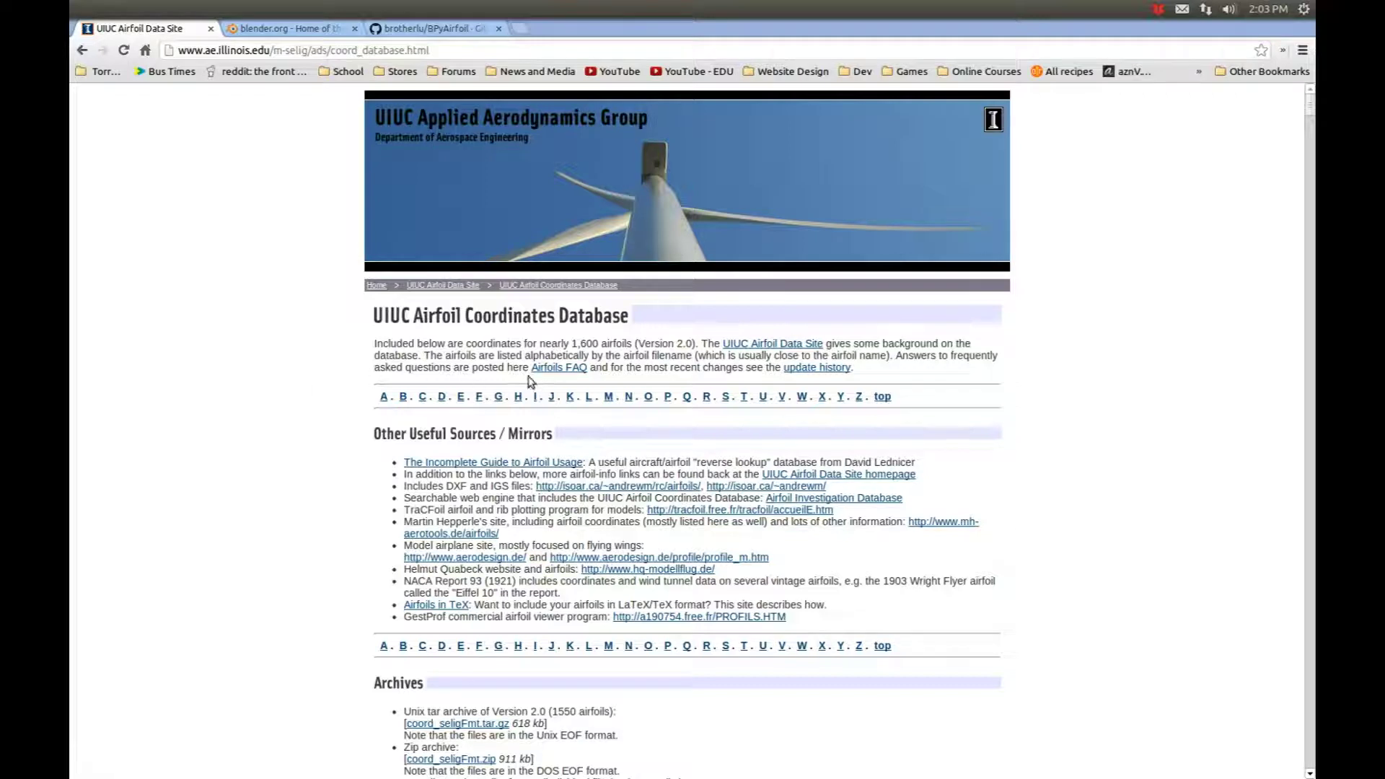
Download the s1223.dat coordinate file for the S1223 high lift airfoil from the UIUC Airfoil Coordinates Database.
left_click(238, 373)
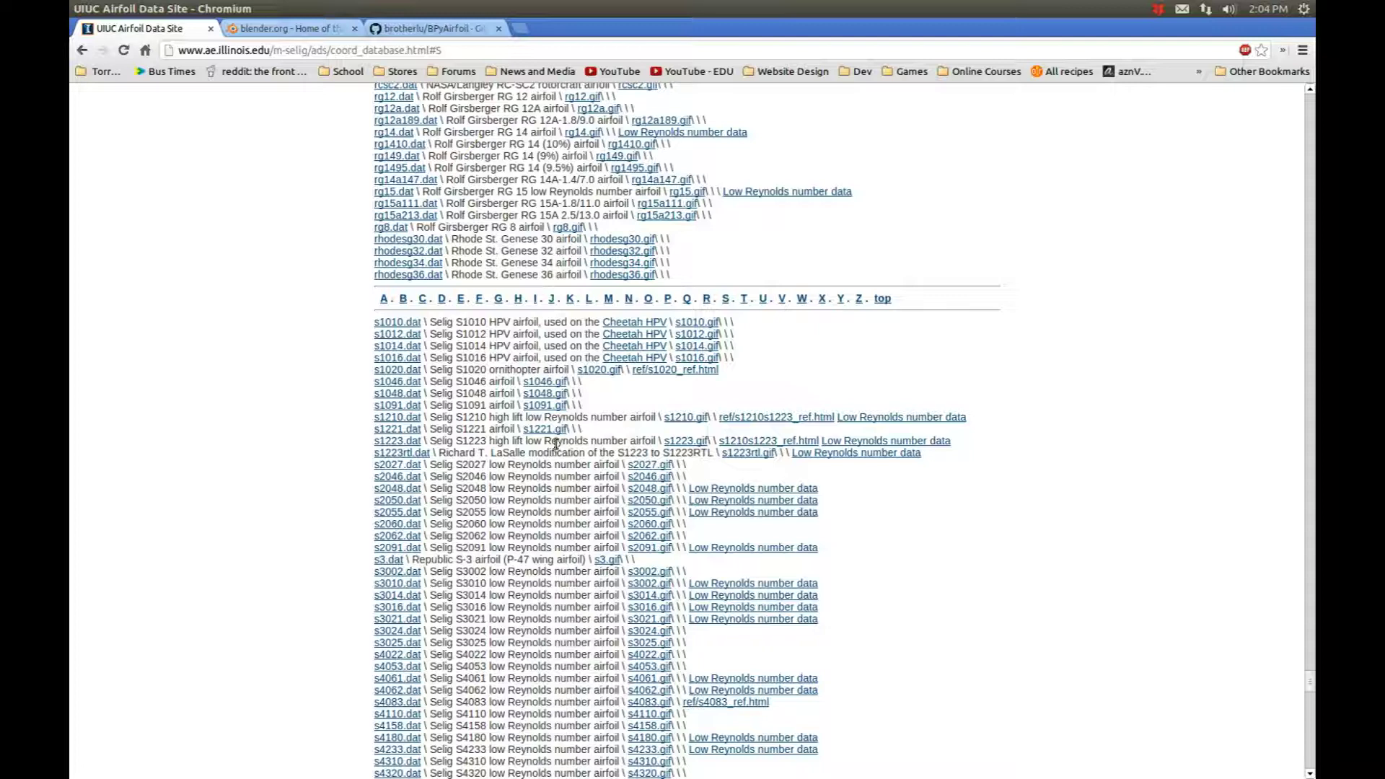
left_click(412, 441)
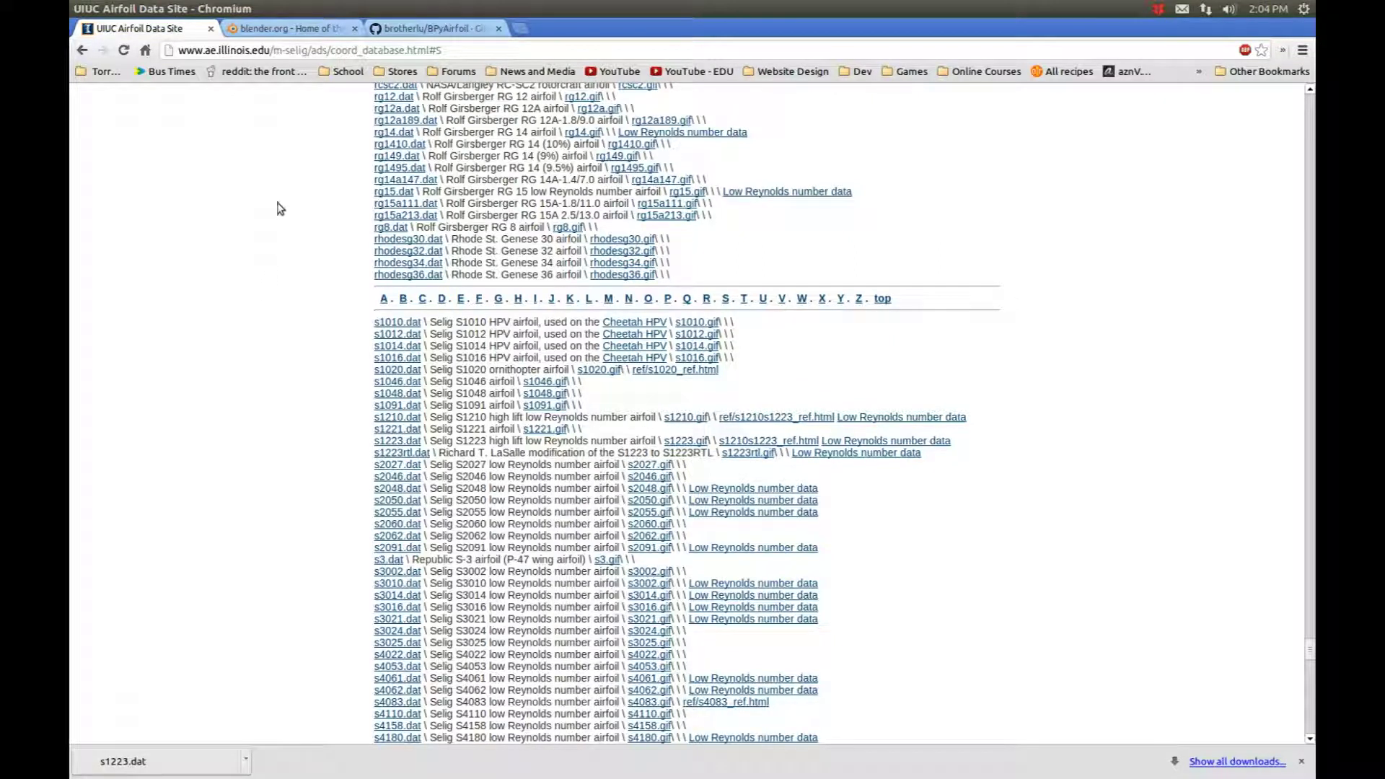
Review the Blender 2.67b download options on blender.org and return to the site's home page.
left_click(287, 28)
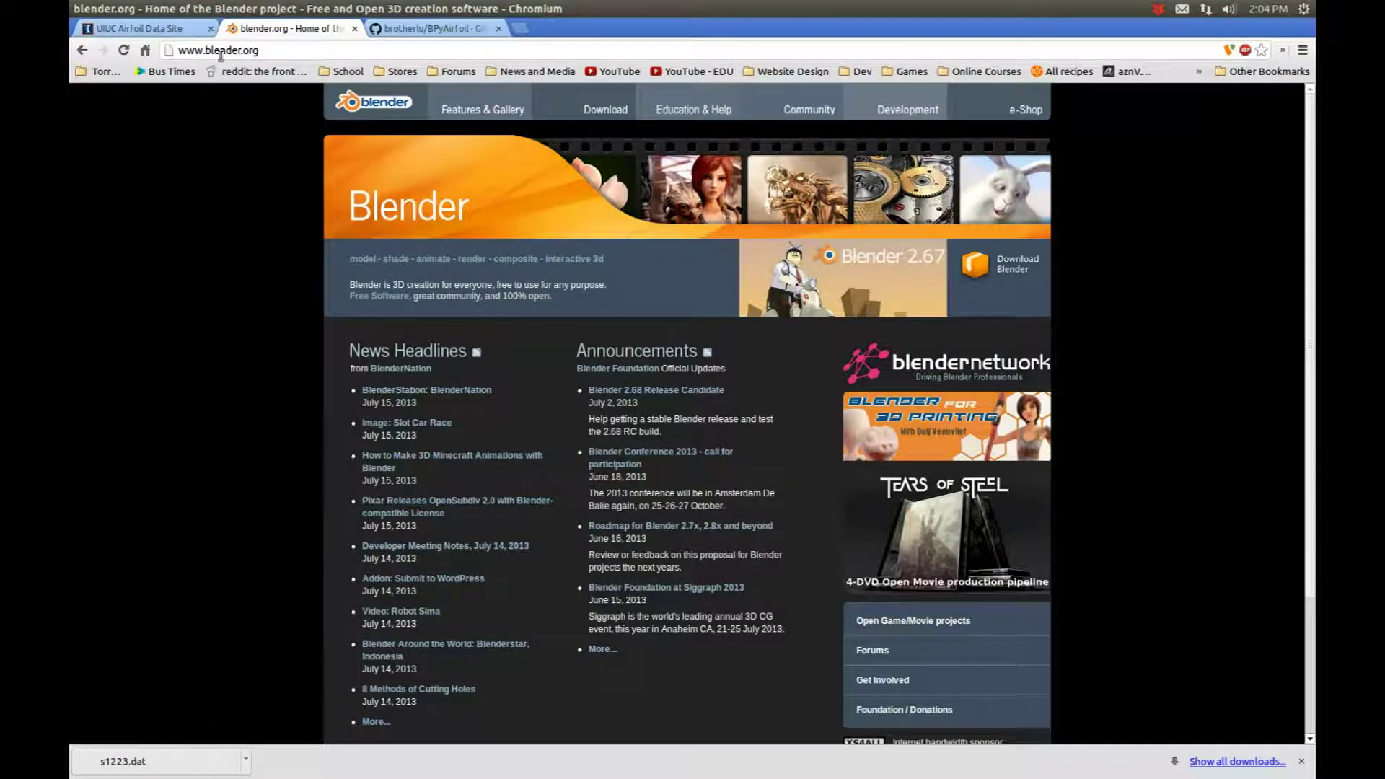
left_click(1011, 280)
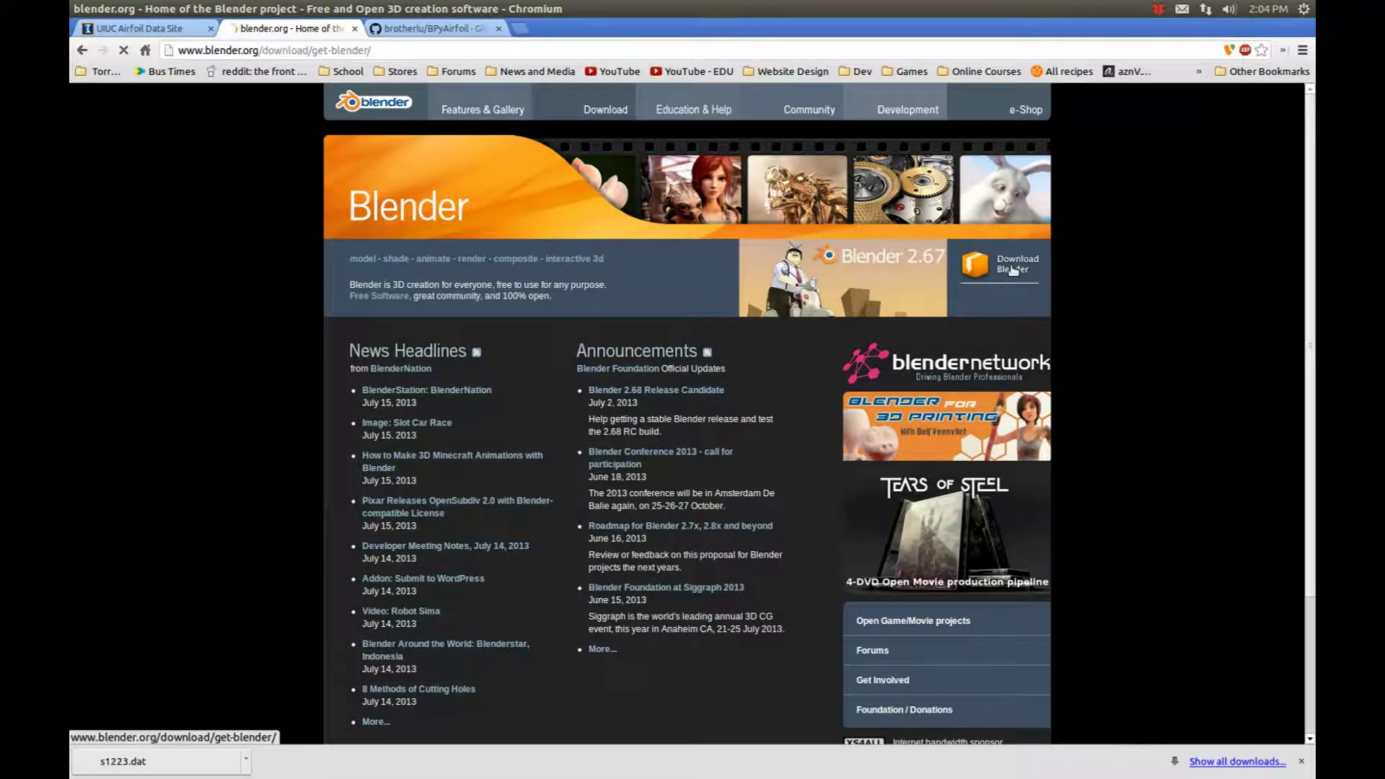
scroll(208, 343, "down", 7)
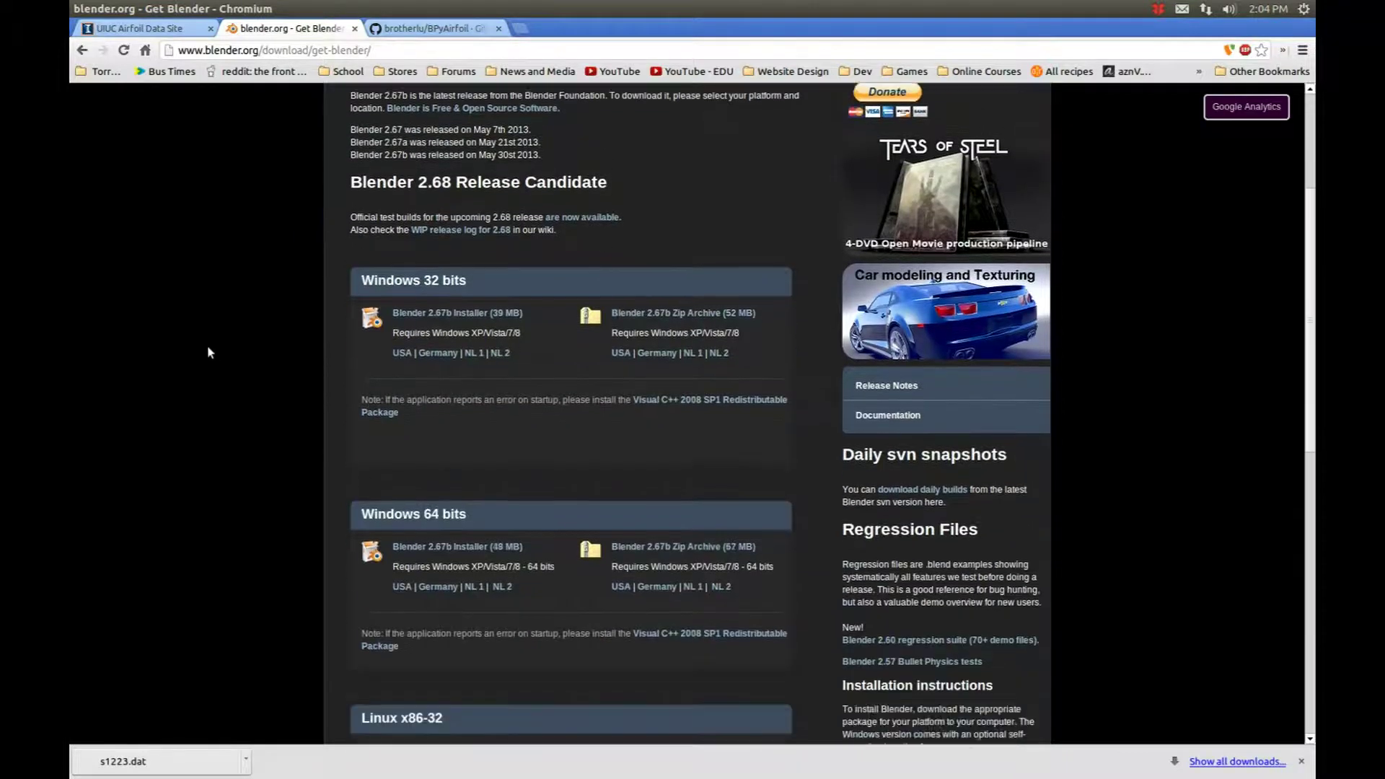
scroll(209, 343, "up", 6)
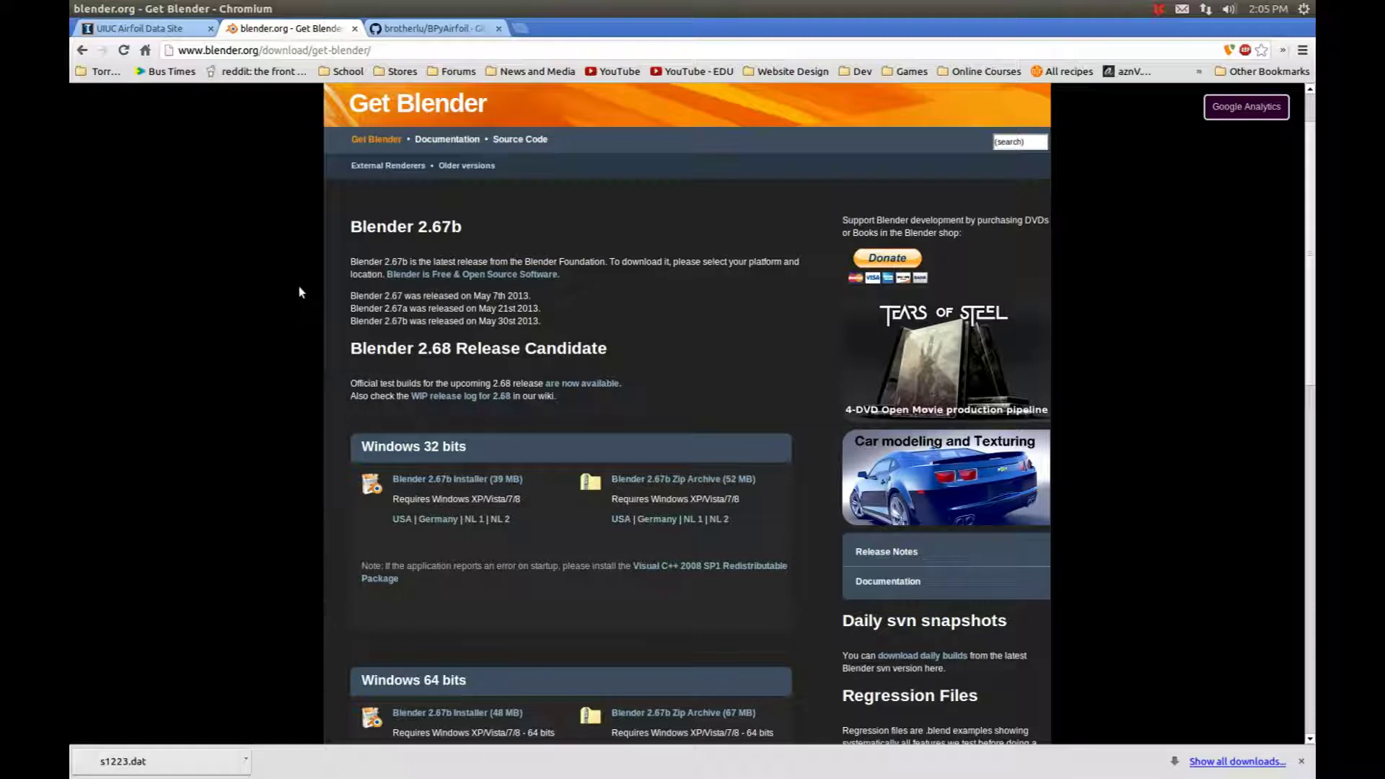
key("alt+Left")
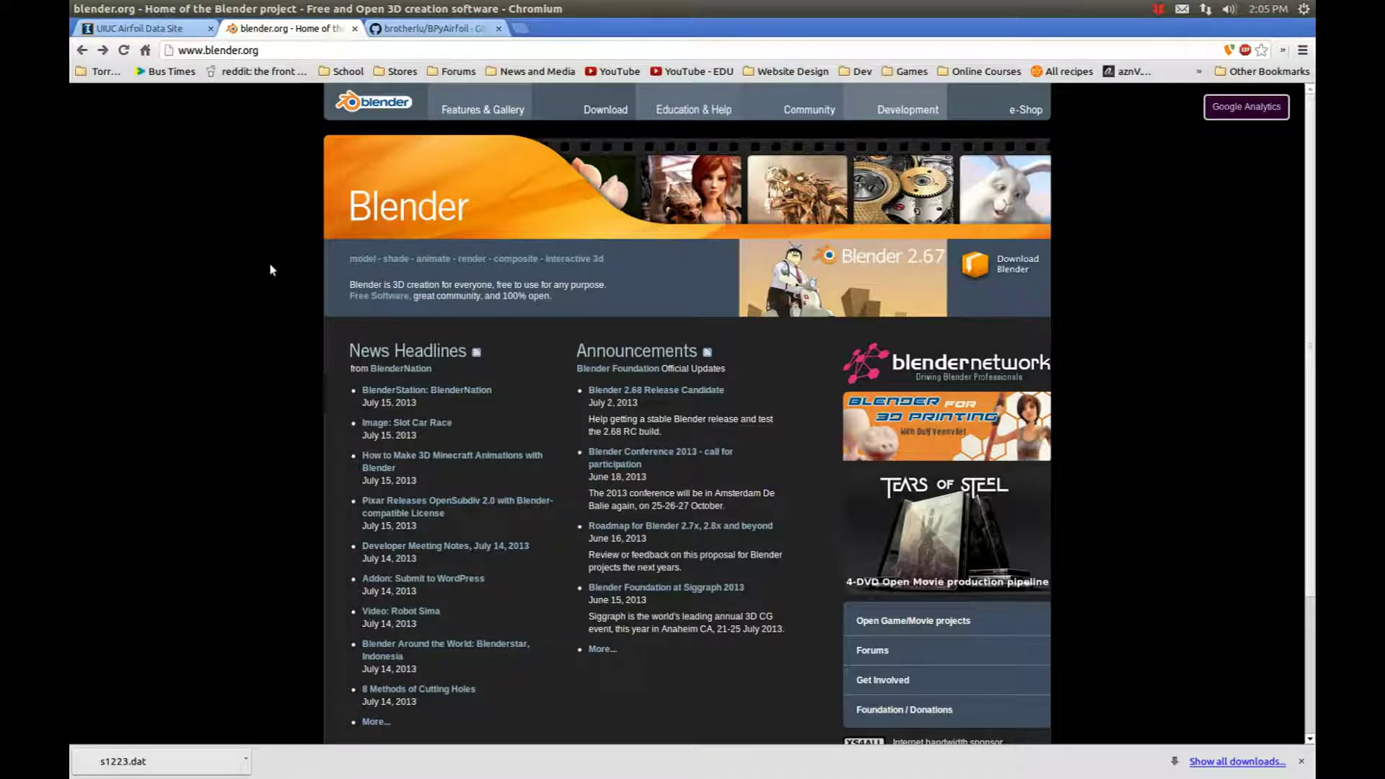
Save the raw bpyFoil.py script from the BPyAirfoil GitHub repository to the Desktop folder.
left_click(416, 31)
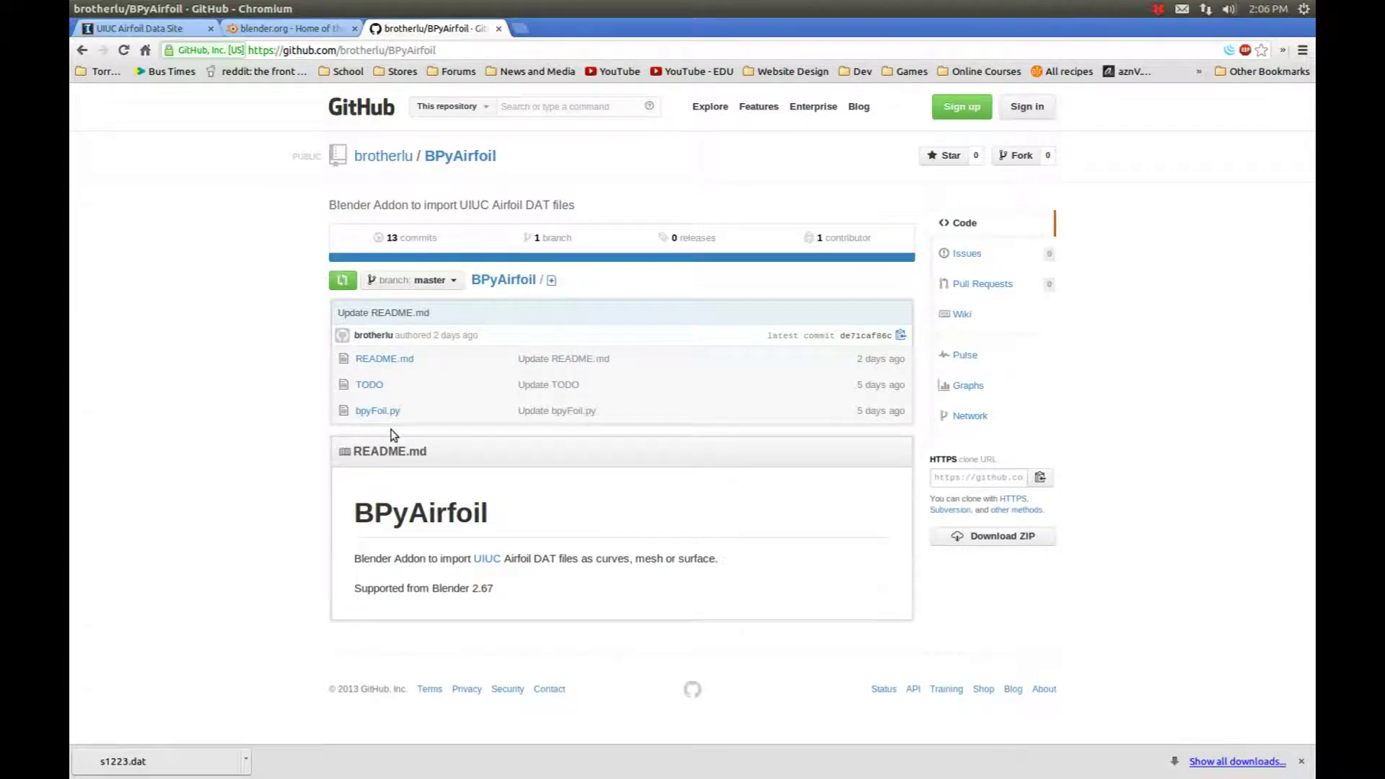
left_click(380, 411)
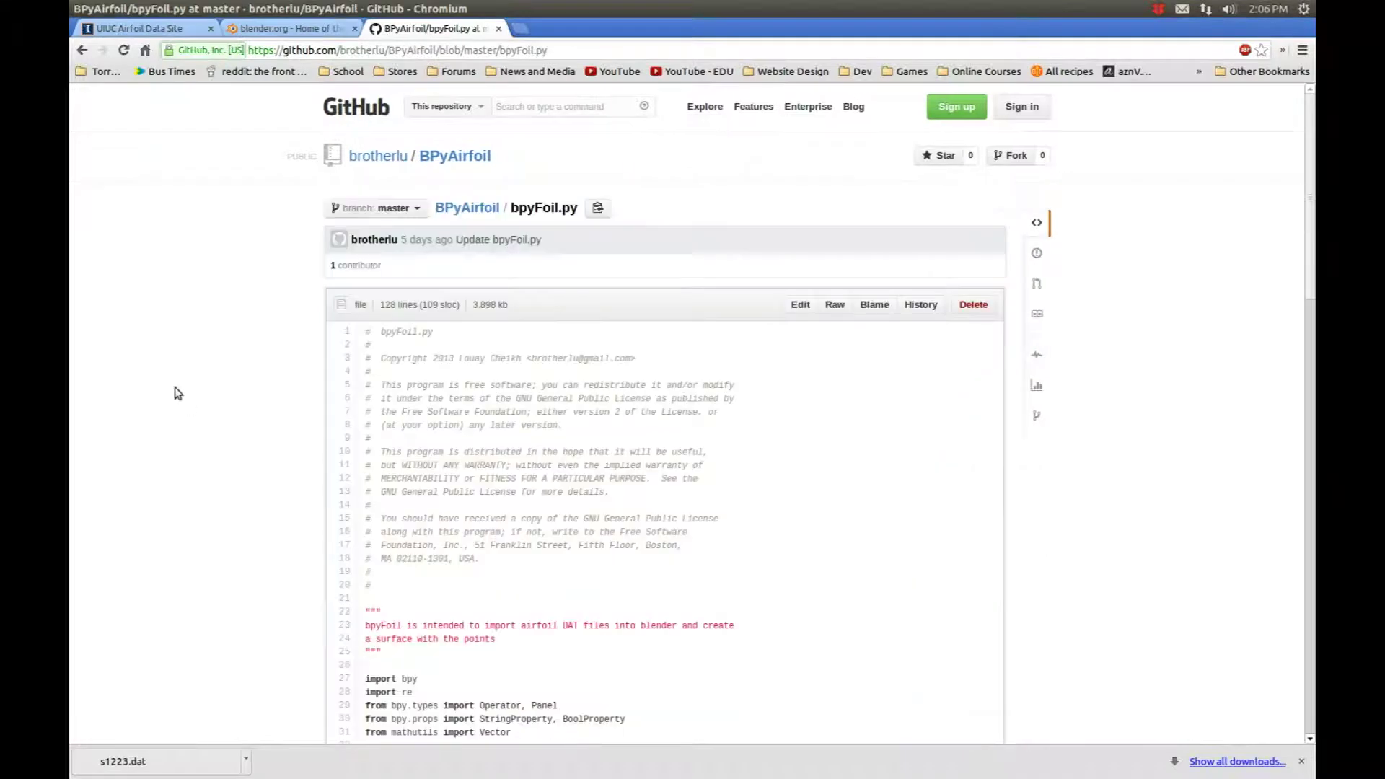
scroll(281, 371, "down", 2)
scroll(280, 349, "up", 2)
left_click(834, 305)
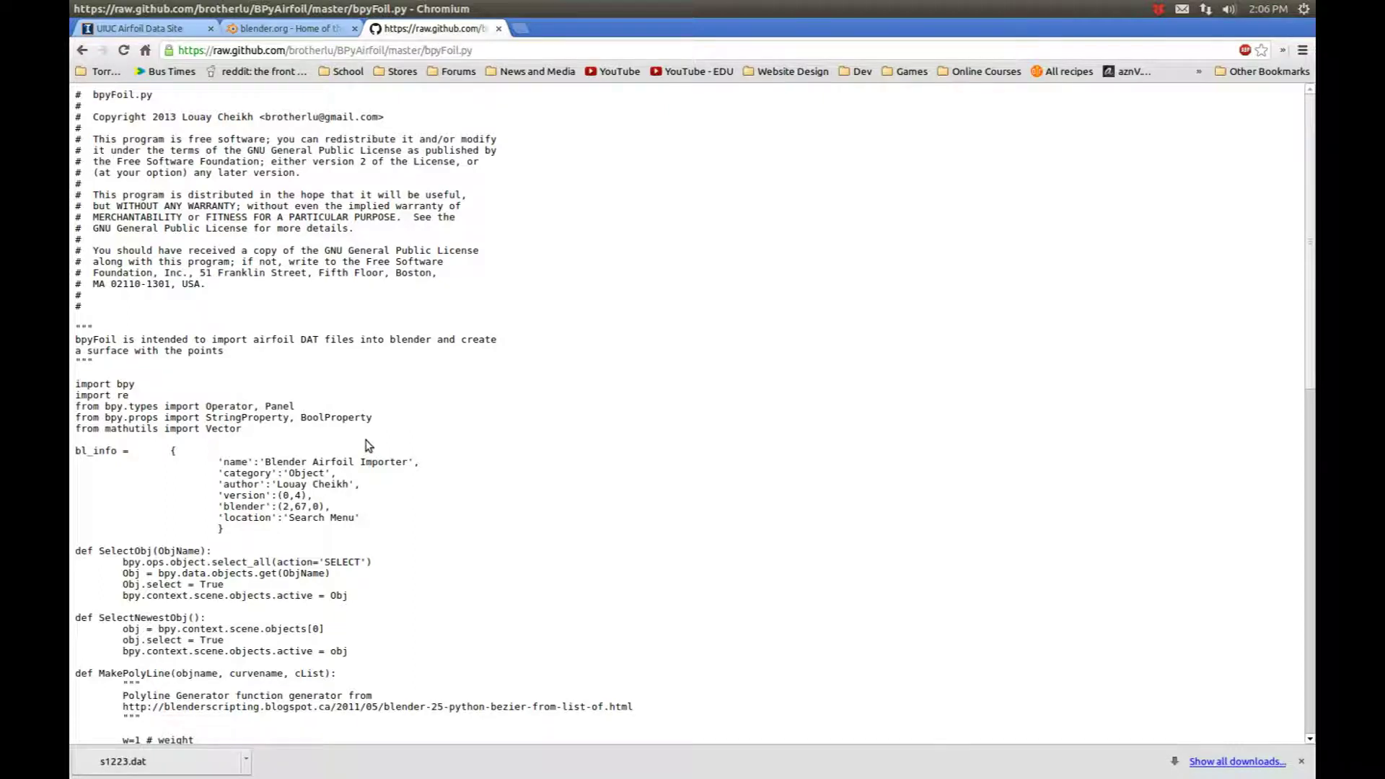
key("ctrl+s")
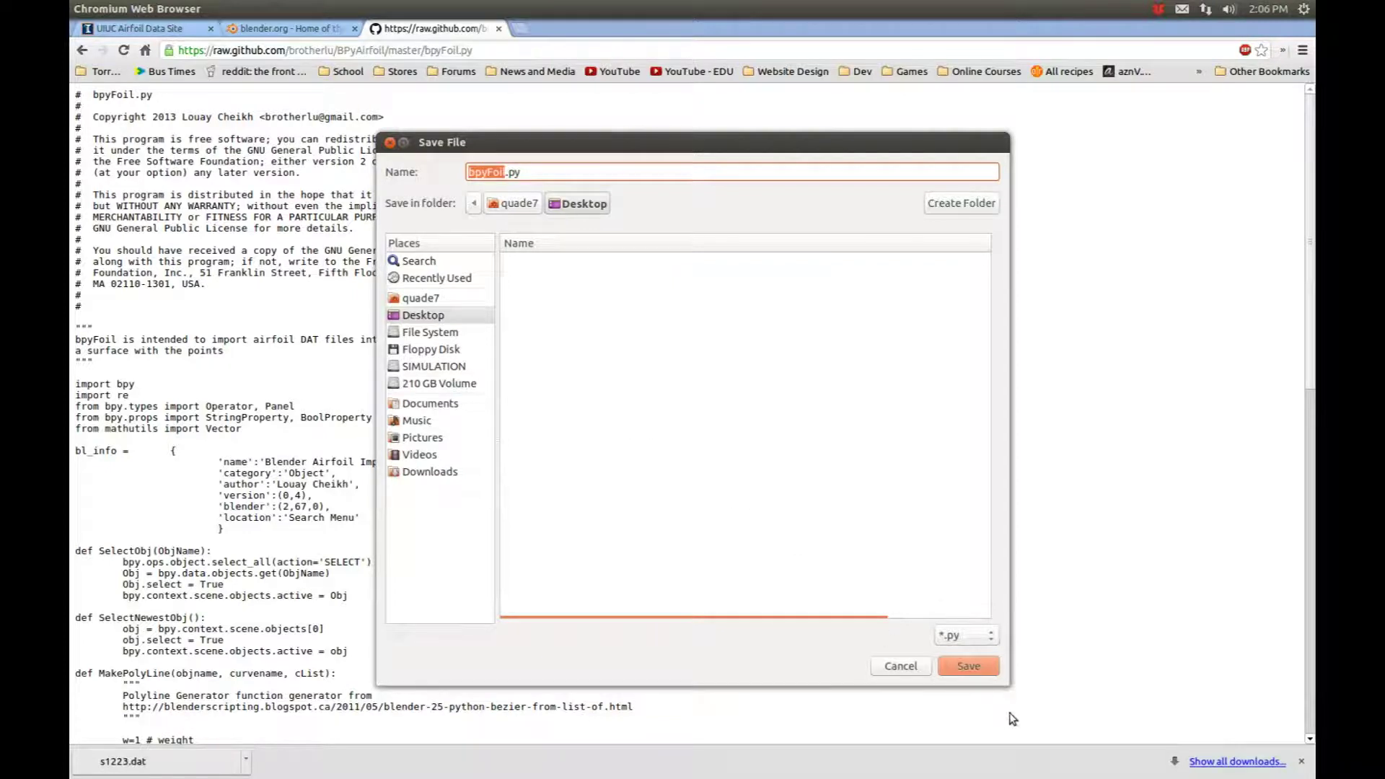
left_click(983, 667)
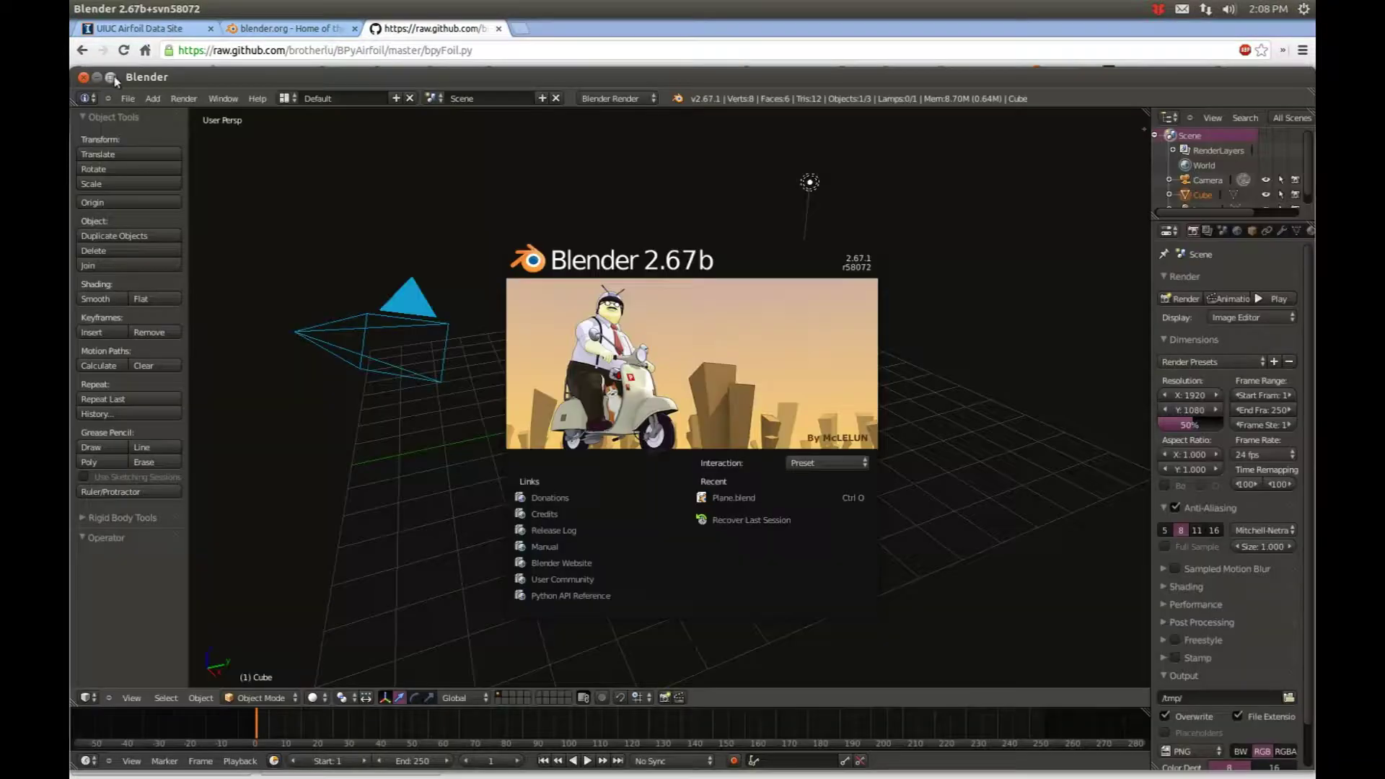
In Blender, maximize the window and install the bpyFoil.py add-on from the Desktop folder through the user preferences.
left_click(111, 78)
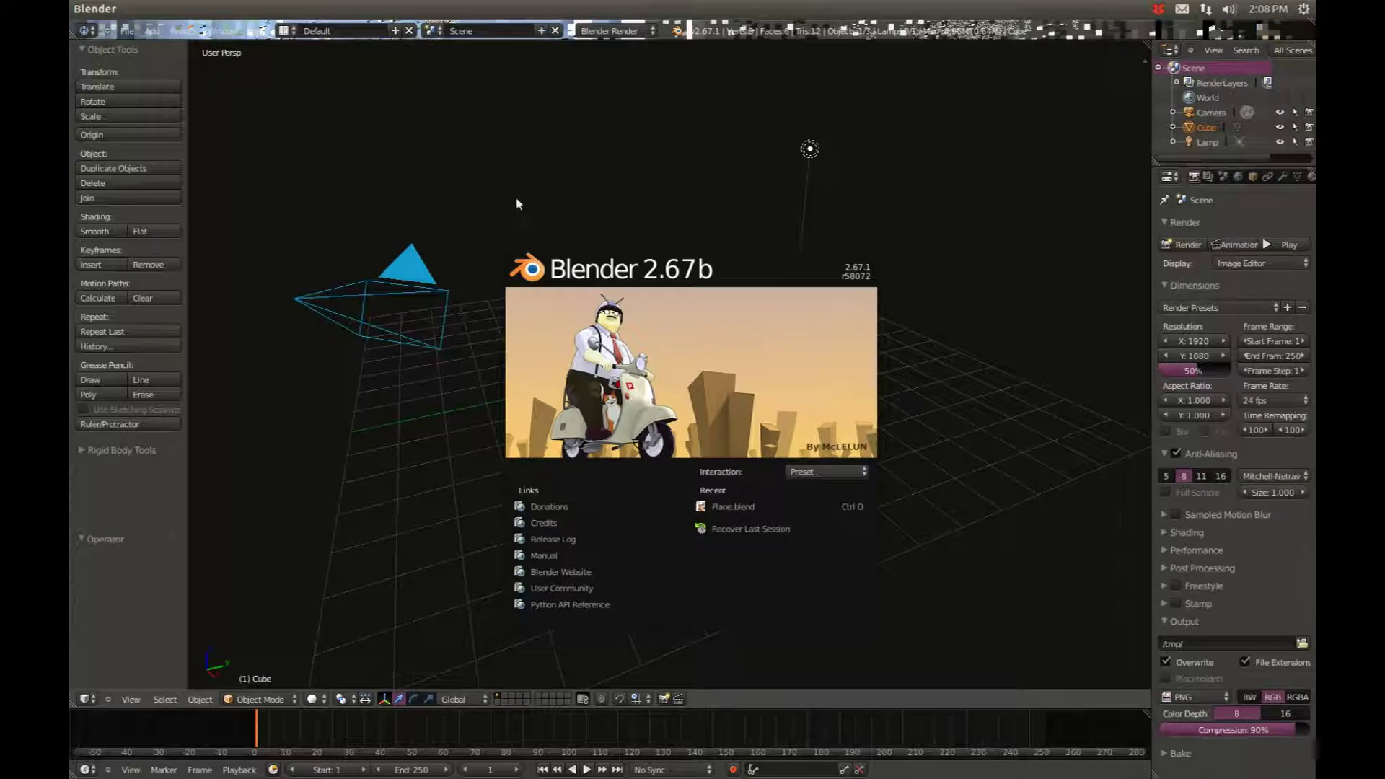
left_click(703, 176)
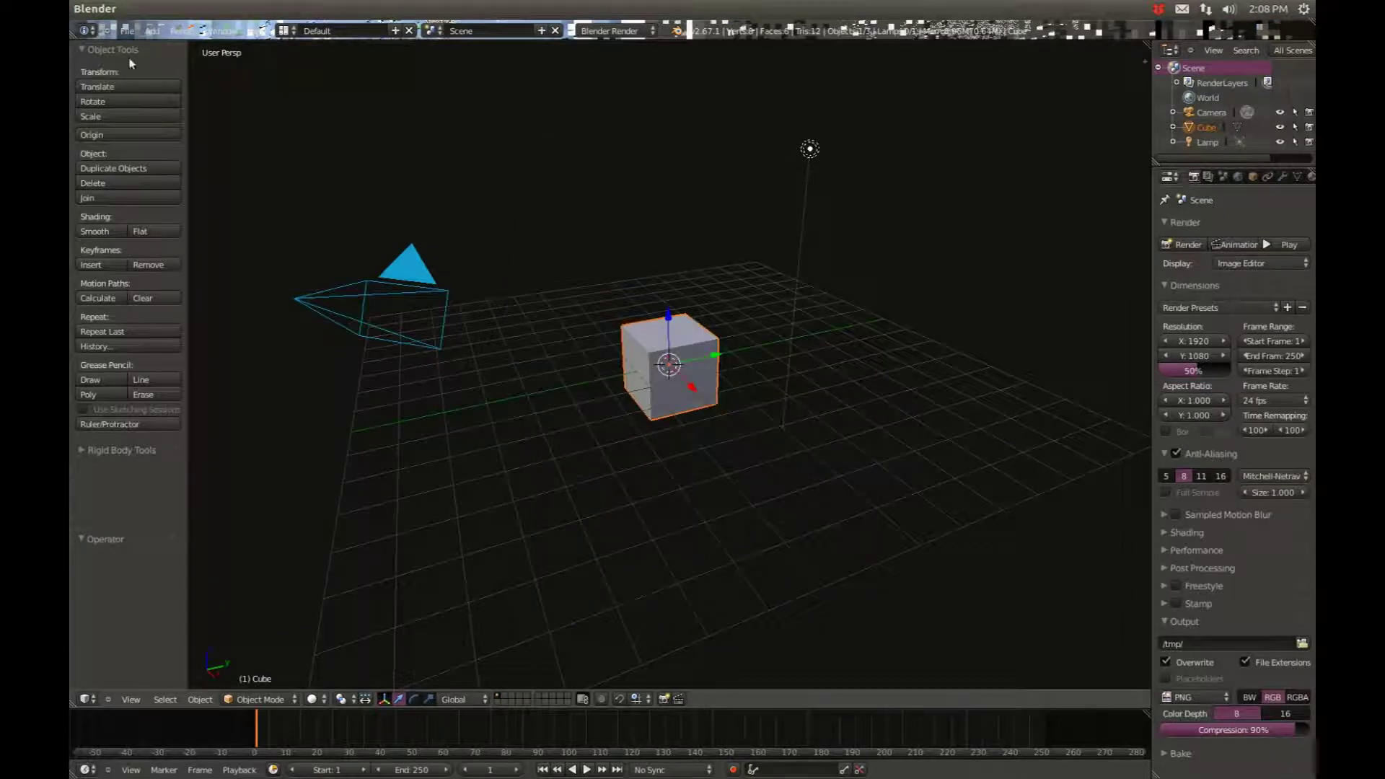
left_click(125, 30)
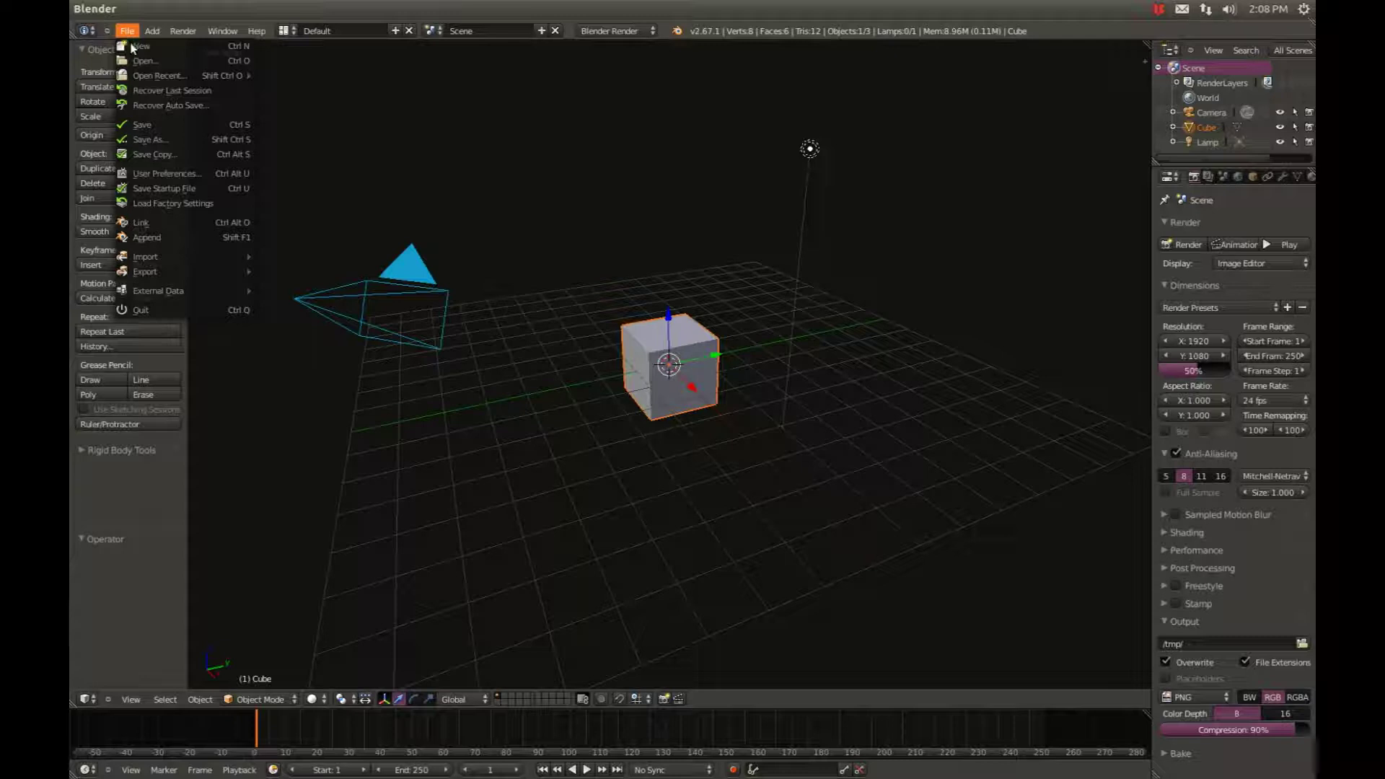
left_click(228, 176)
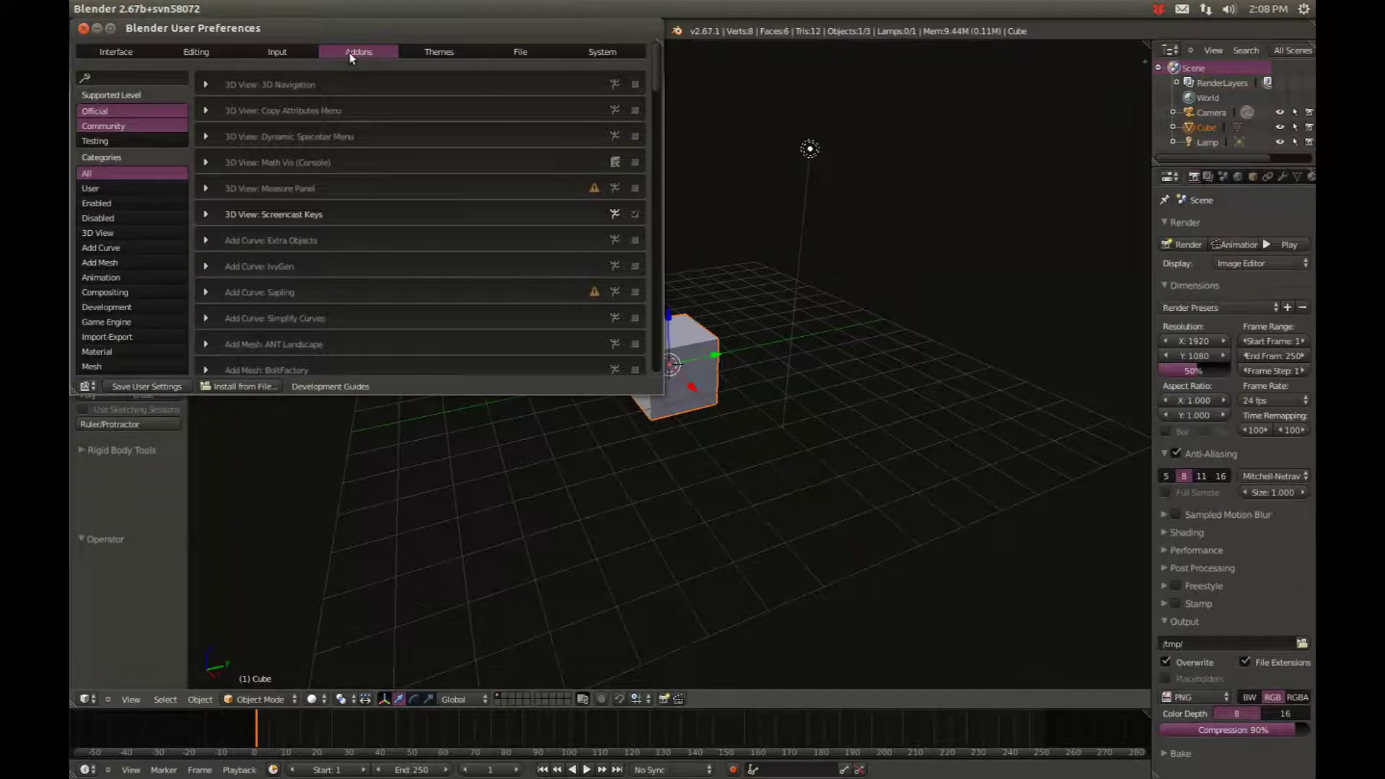
left_click(241, 387)
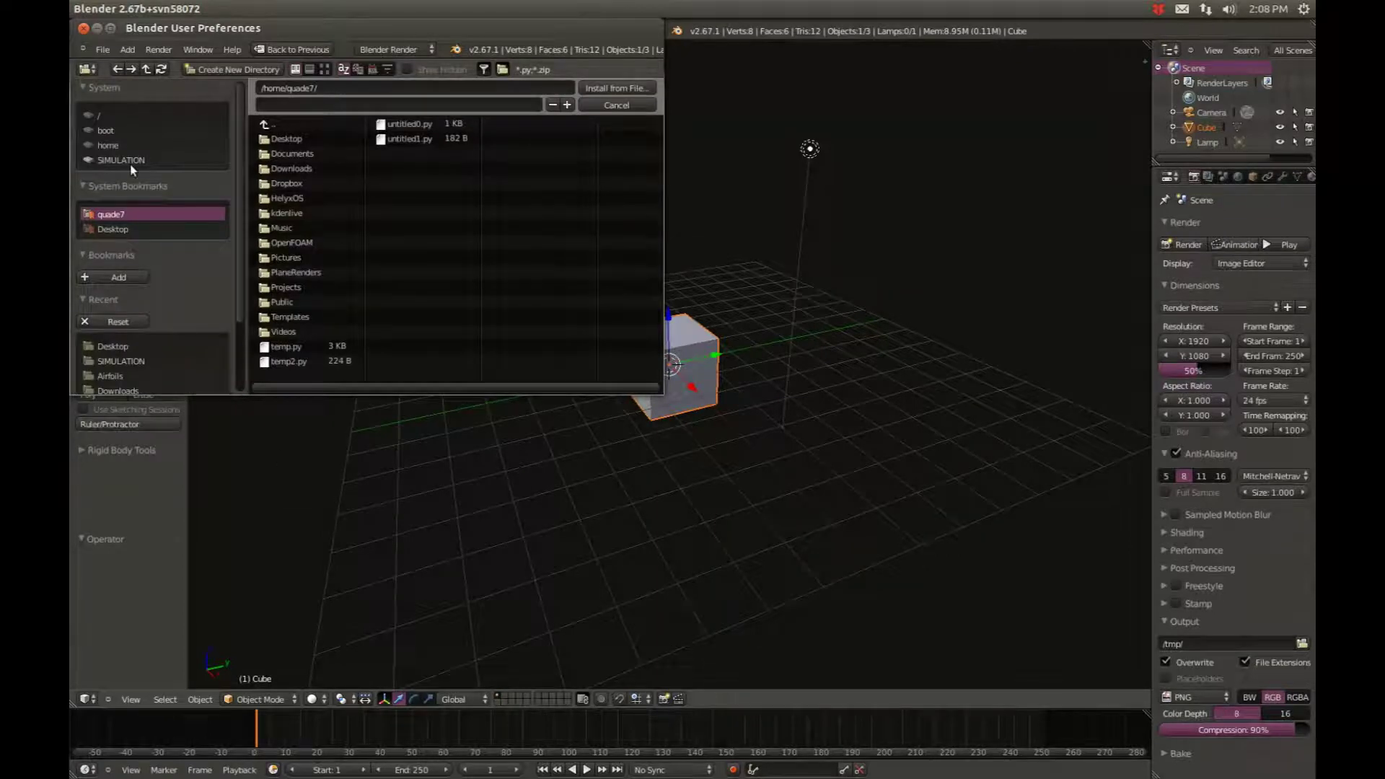
left_click(121, 230)
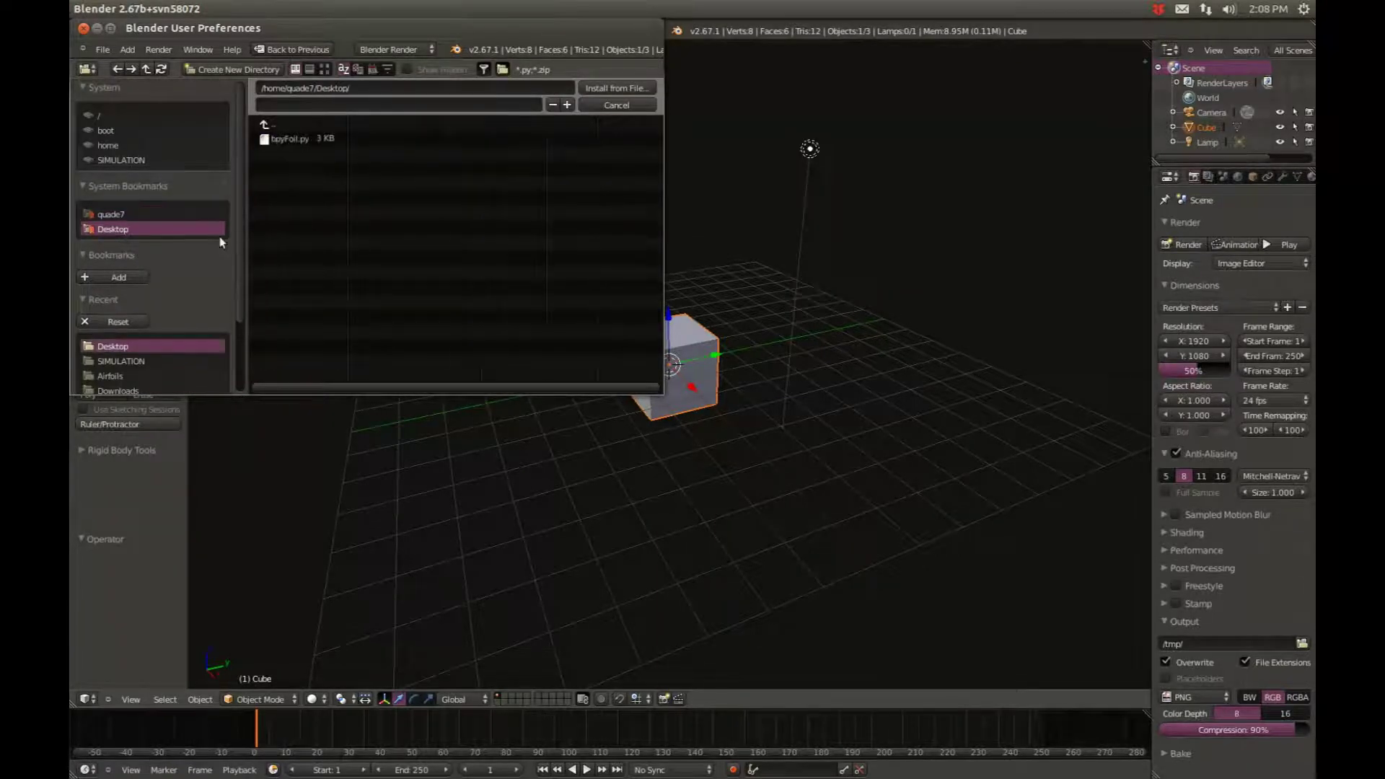
left_click(291, 139)
left_click(602, 88)
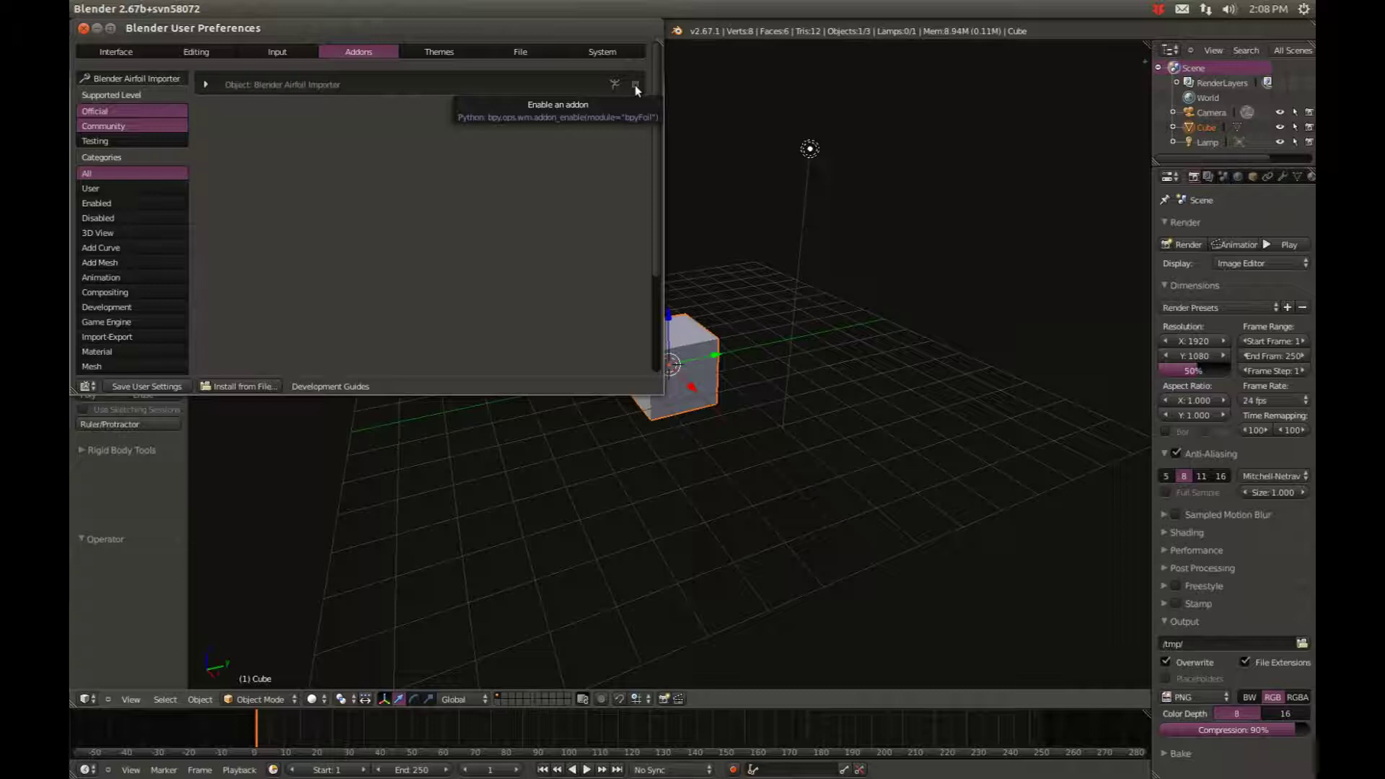
Enable the Blender Airfoil Importer add-on and save the user settings, closing the preferences.
left_click(634, 85)
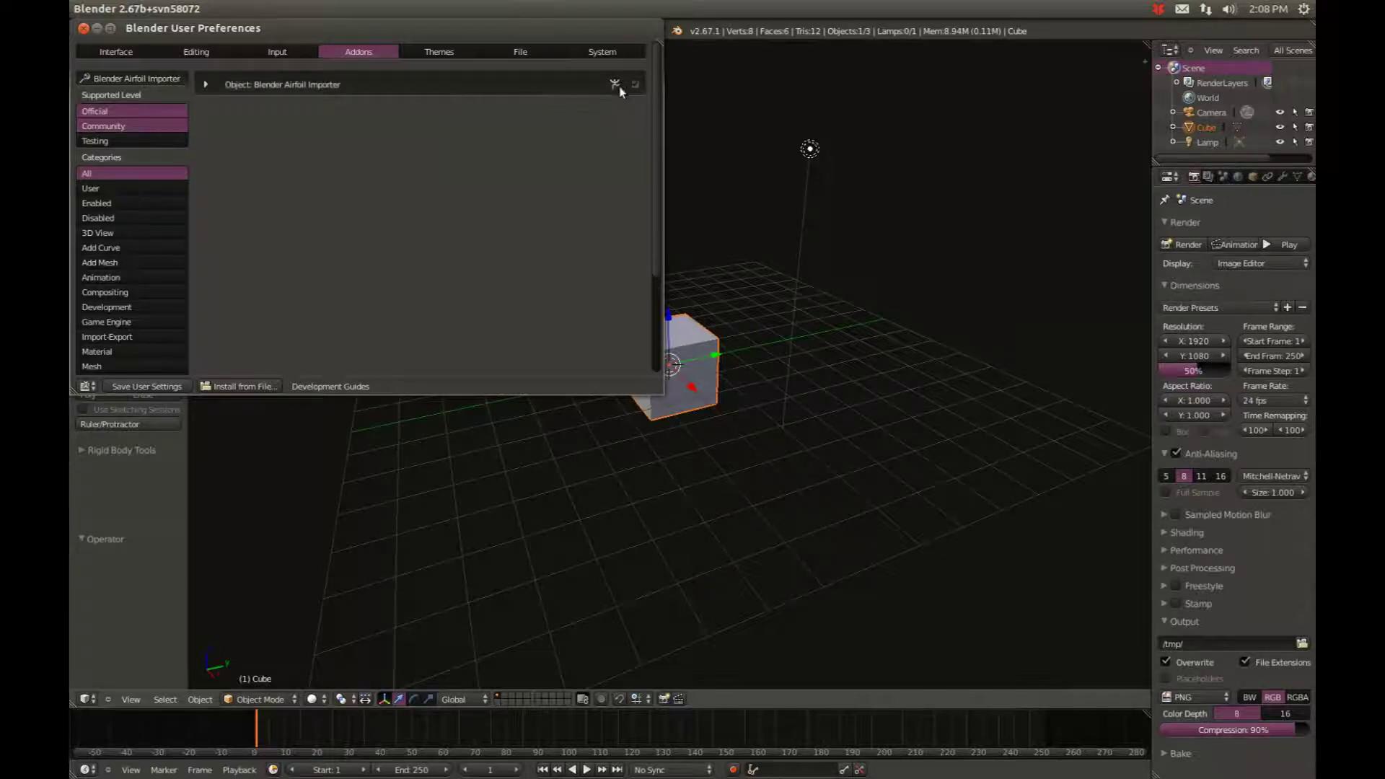
left_click(162, 387)
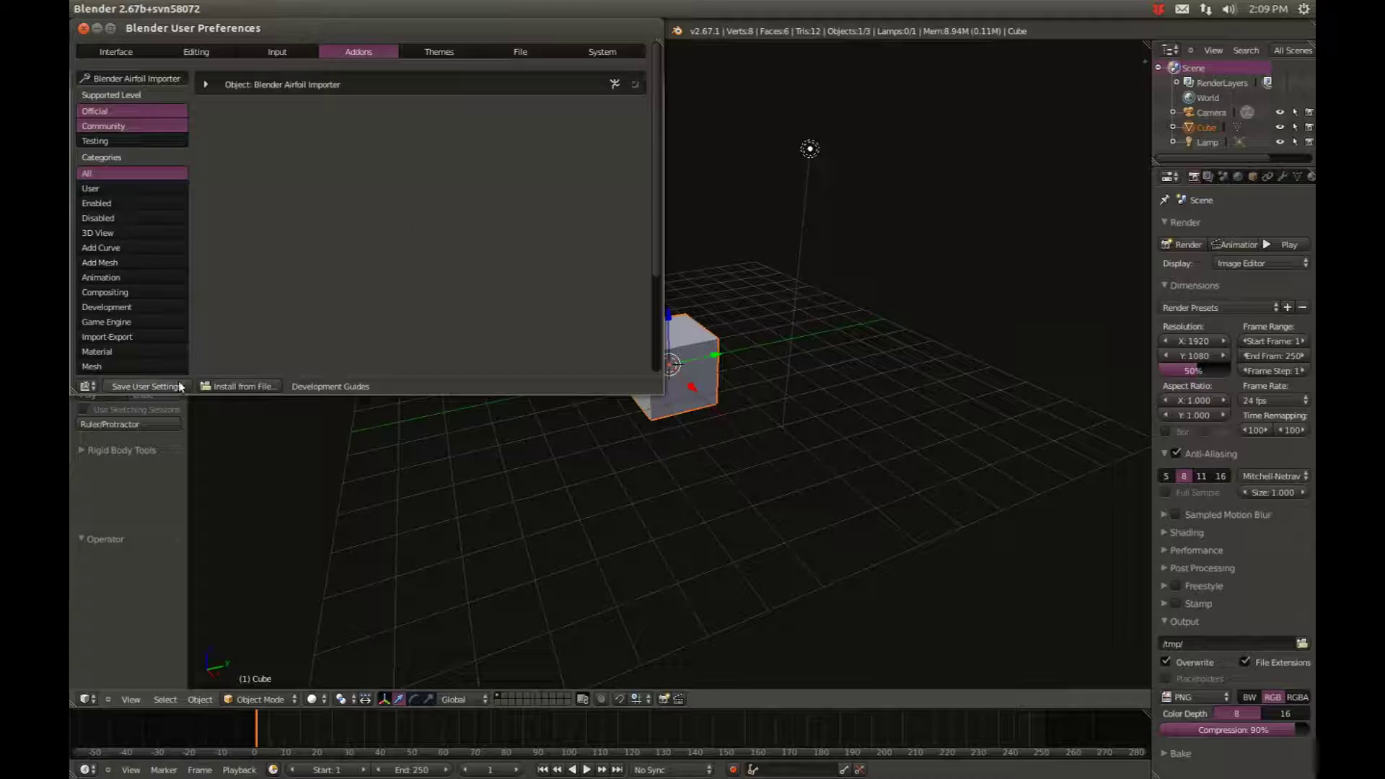
left_click(83, 28)
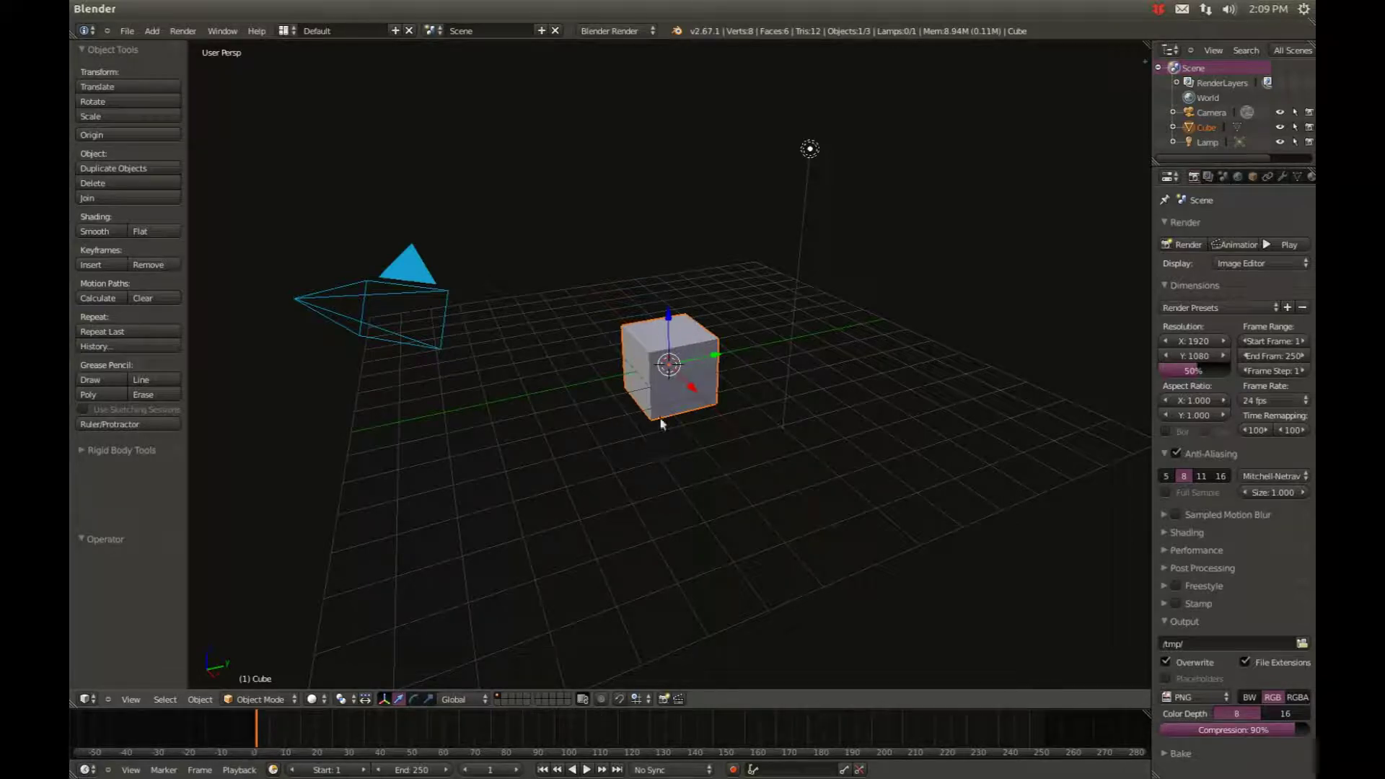
Delete all default objects from the scene, including the cube, camera and lamp.
key("a")
key("a")
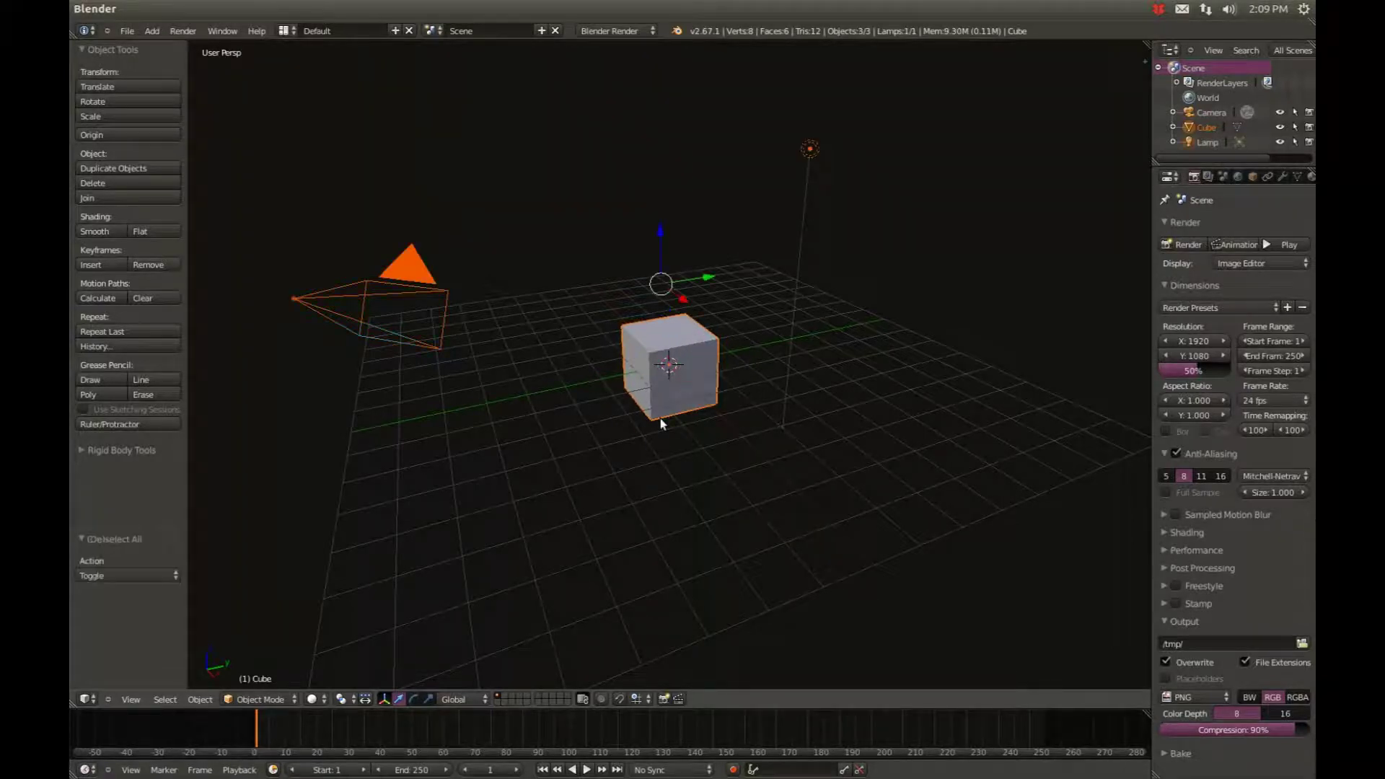
key("x")
left_click(717, 459)
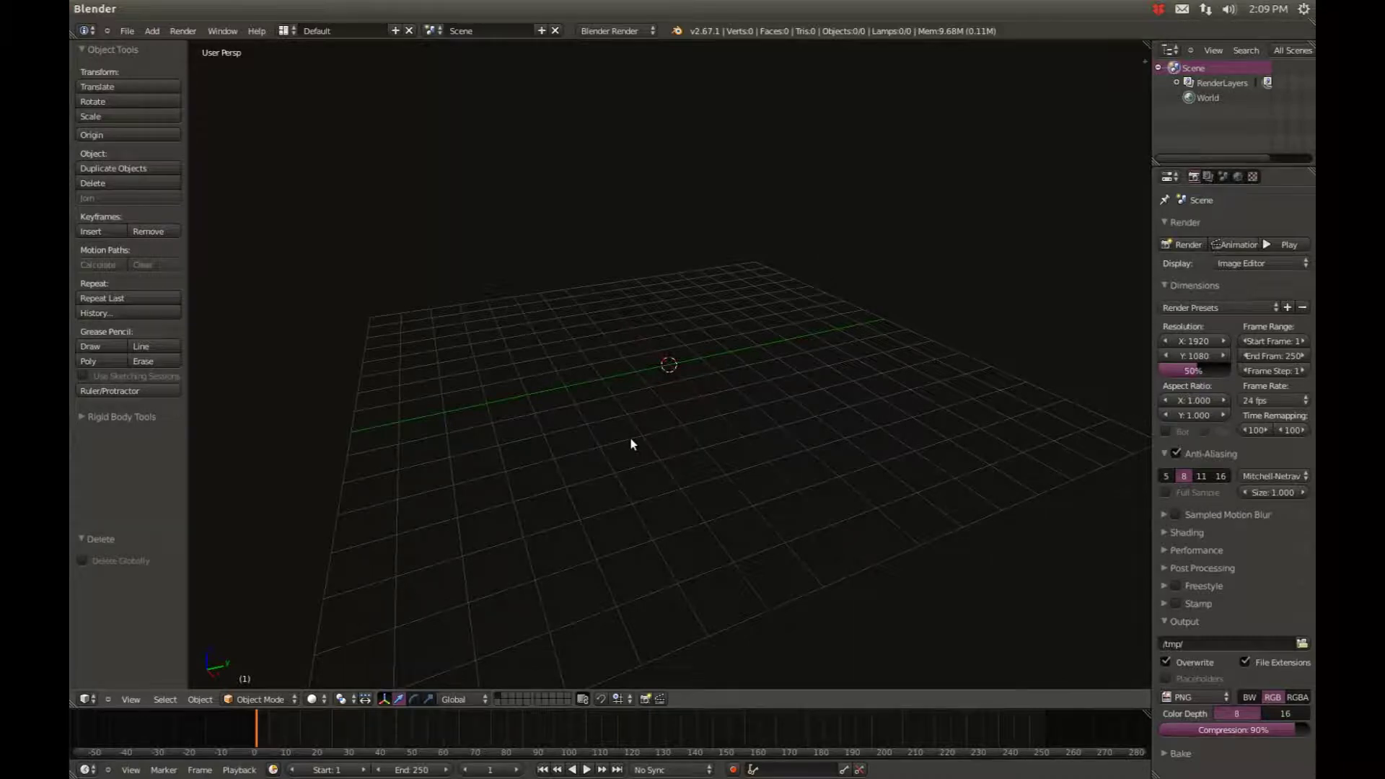
Run the Airfoil DAT File Importer and load s1223.dat from the Airfoils folder.
key("space")
type("airfoil")
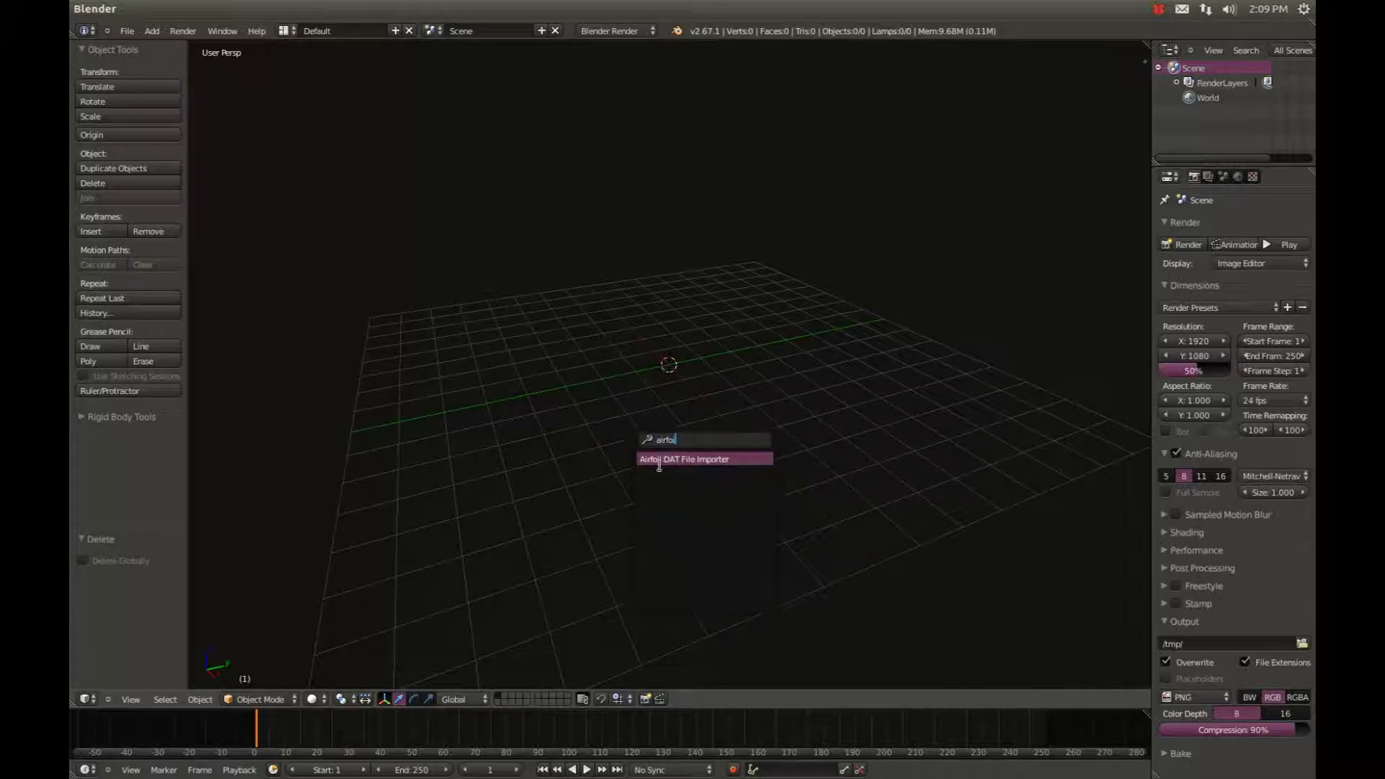
left_click(714, 462)
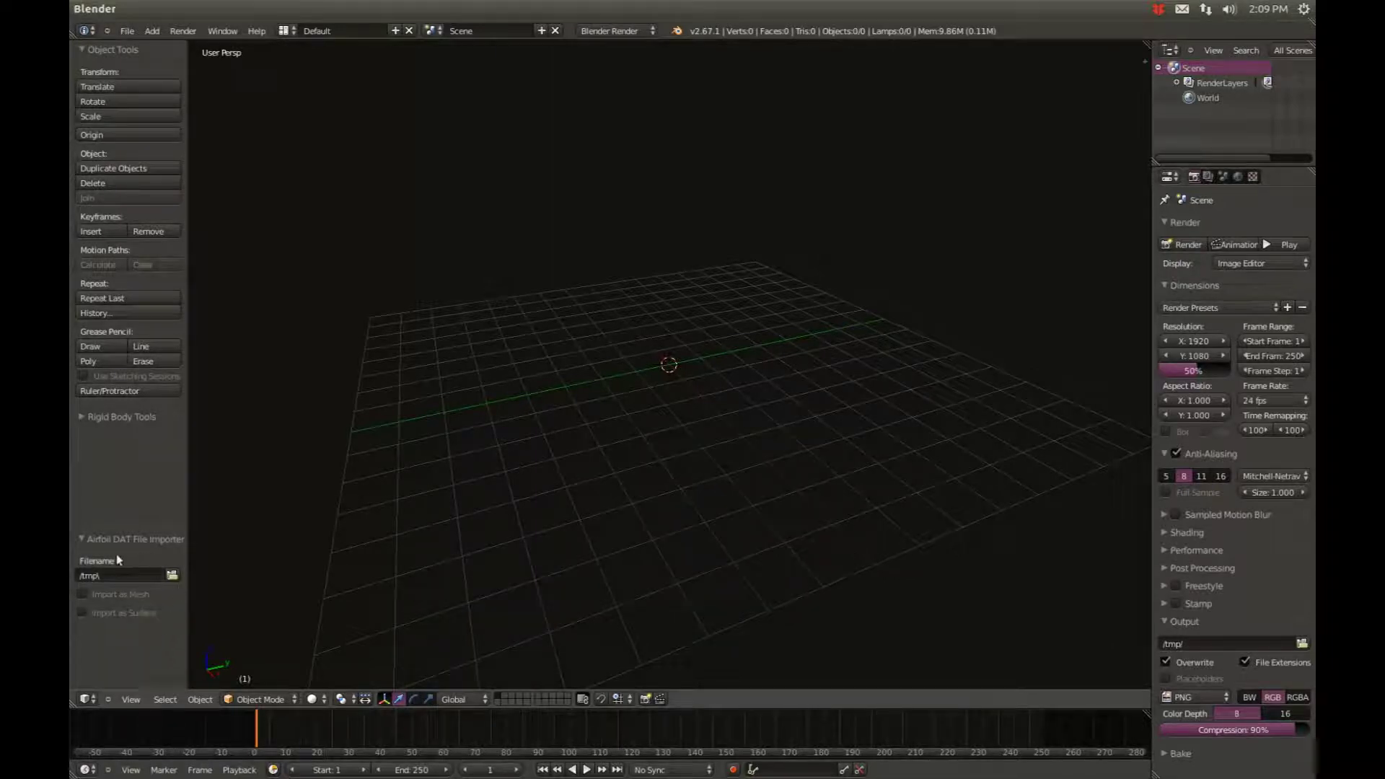
left_click(172, 574)
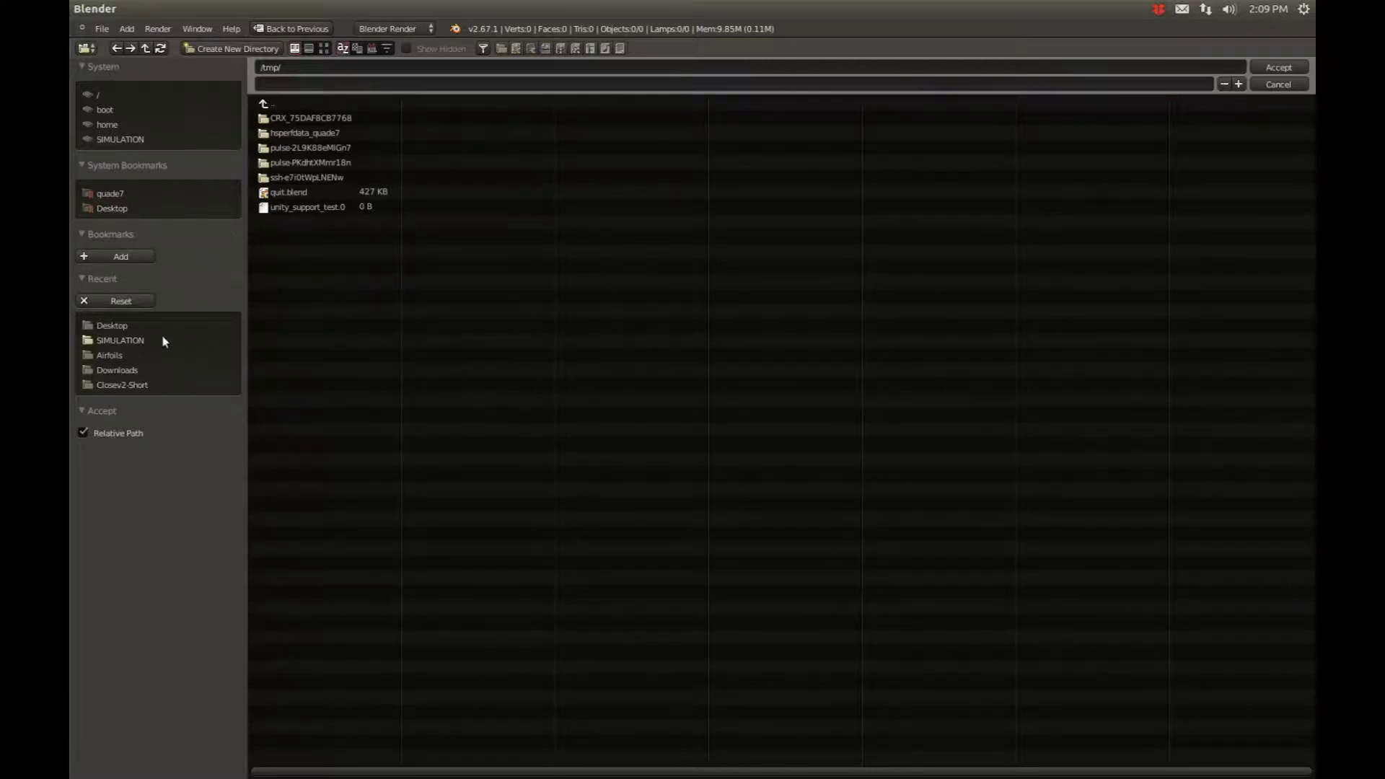
left_click(115, 353)
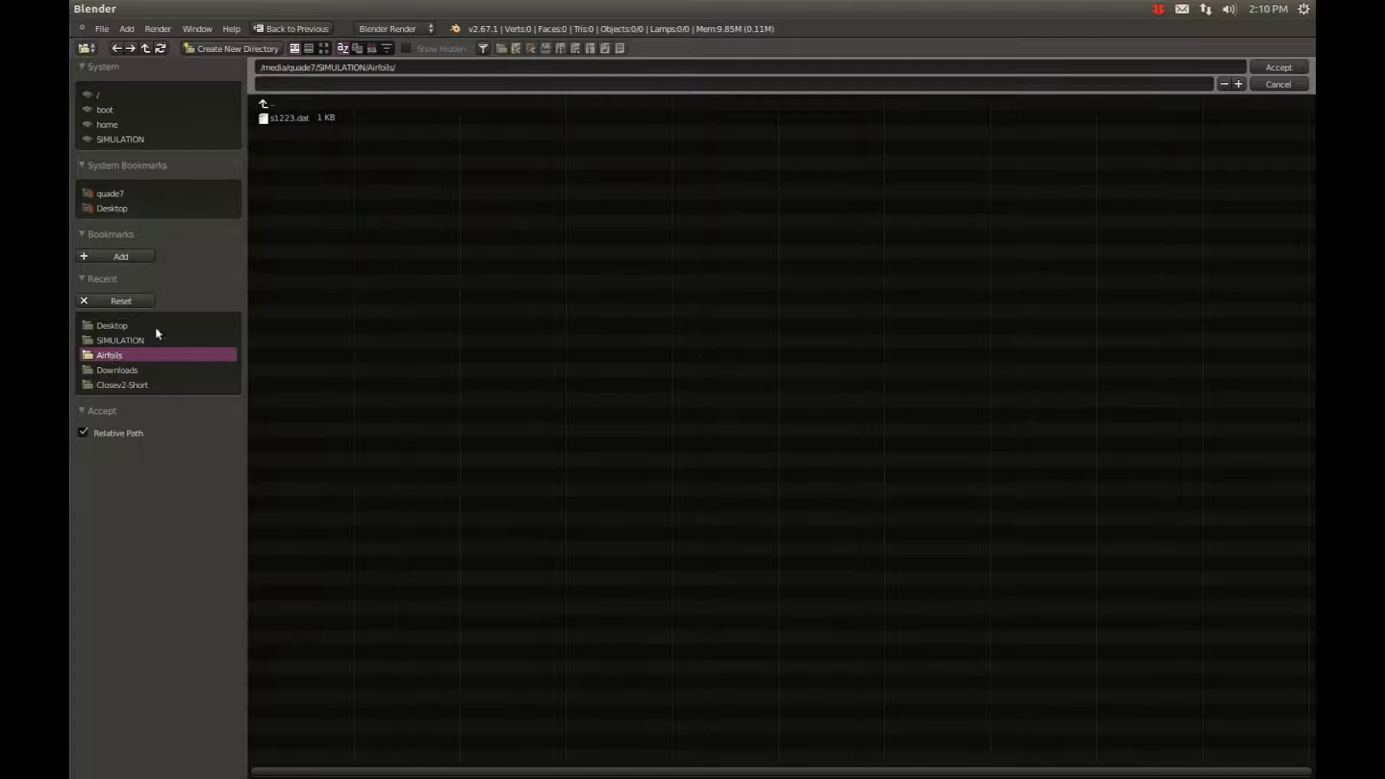
left_click(294, 116)
left_click(1276, 69)
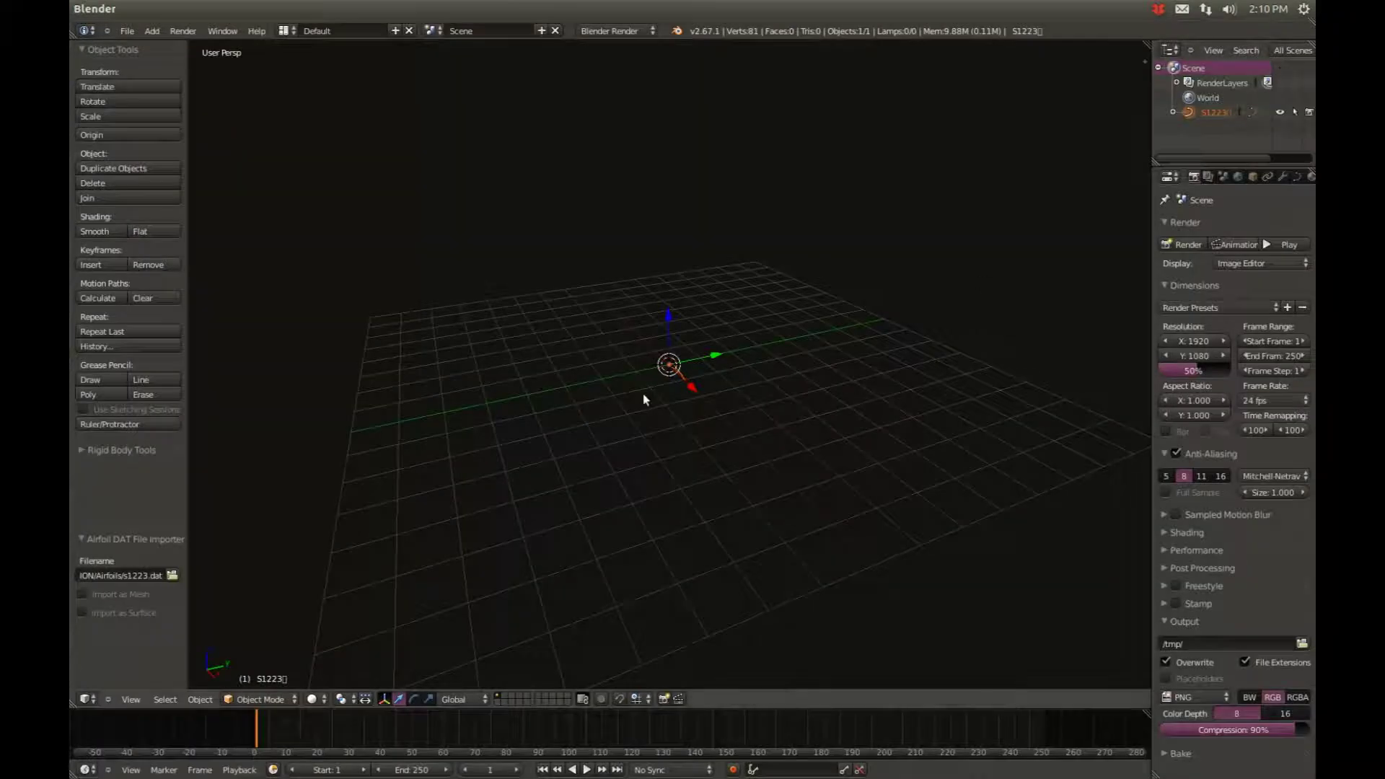
Turn on Import as Surface for the imported S1223 airfoil.
middle_click_drag(644, 399, 869, 455)
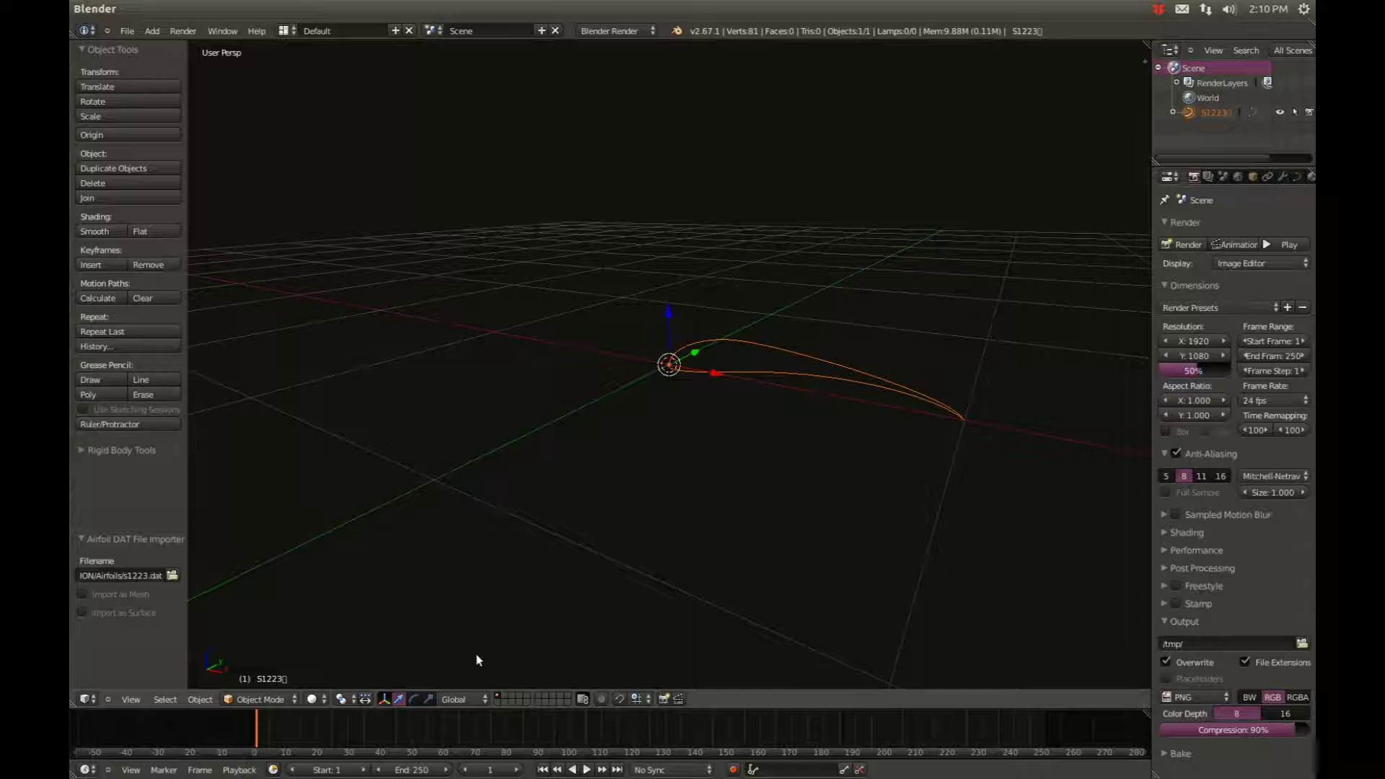
left_click(145, 616)
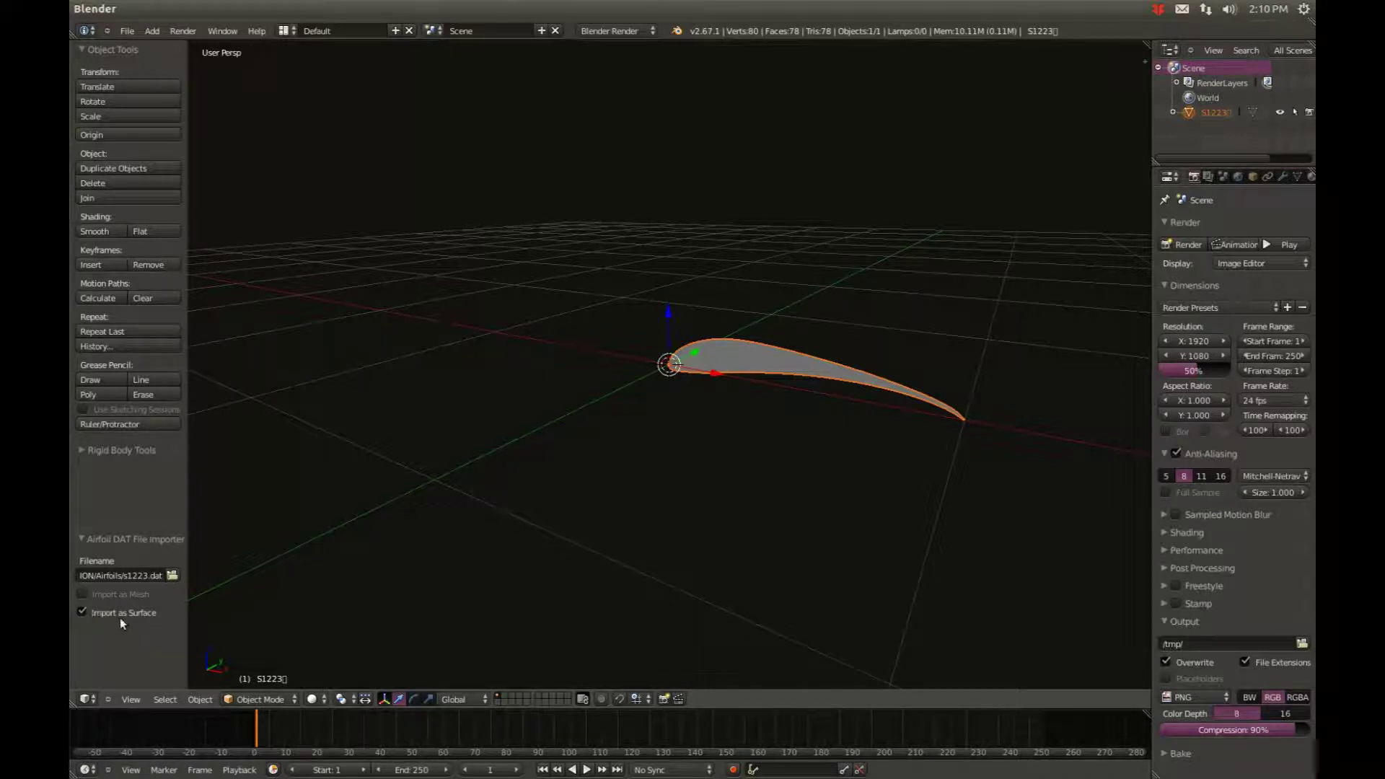
middle_click_drag(834, 435, 809, 456)
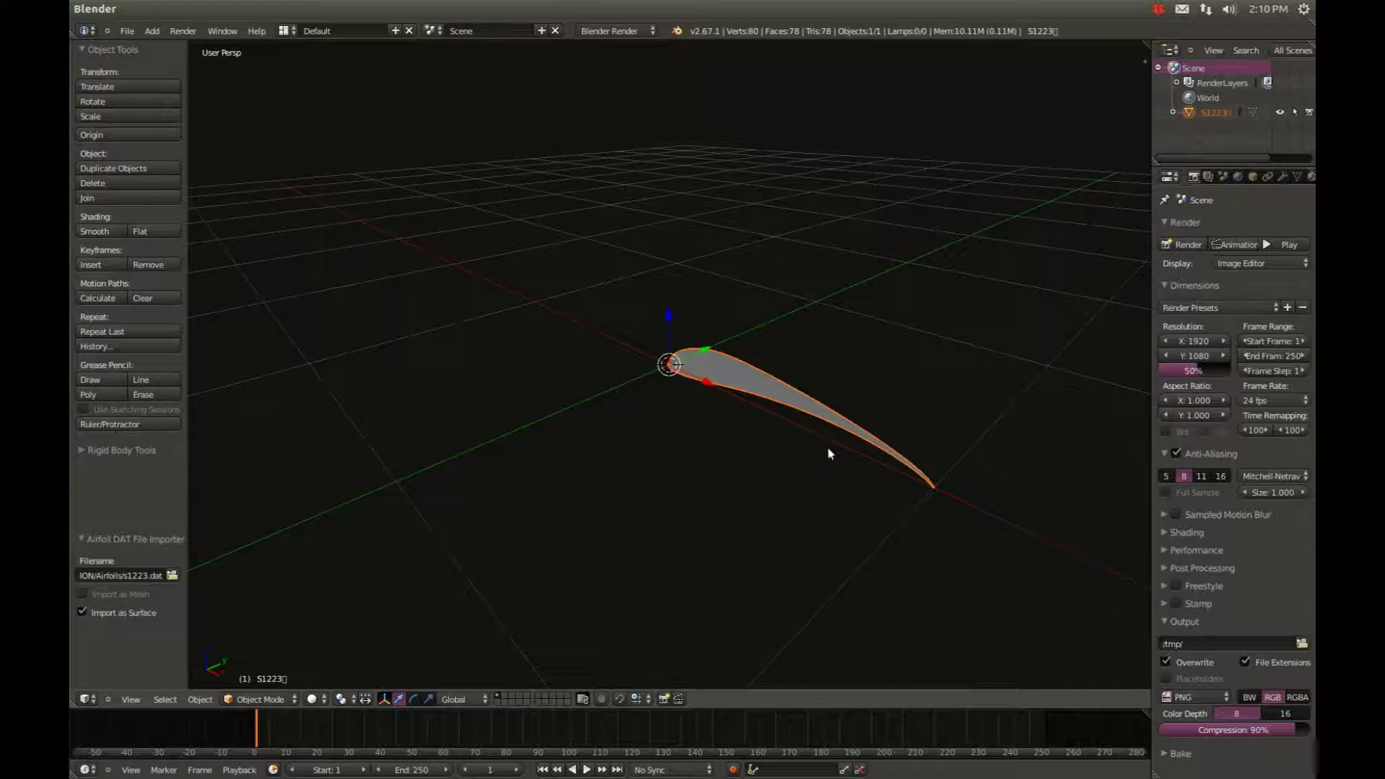
left_click(793, 458)
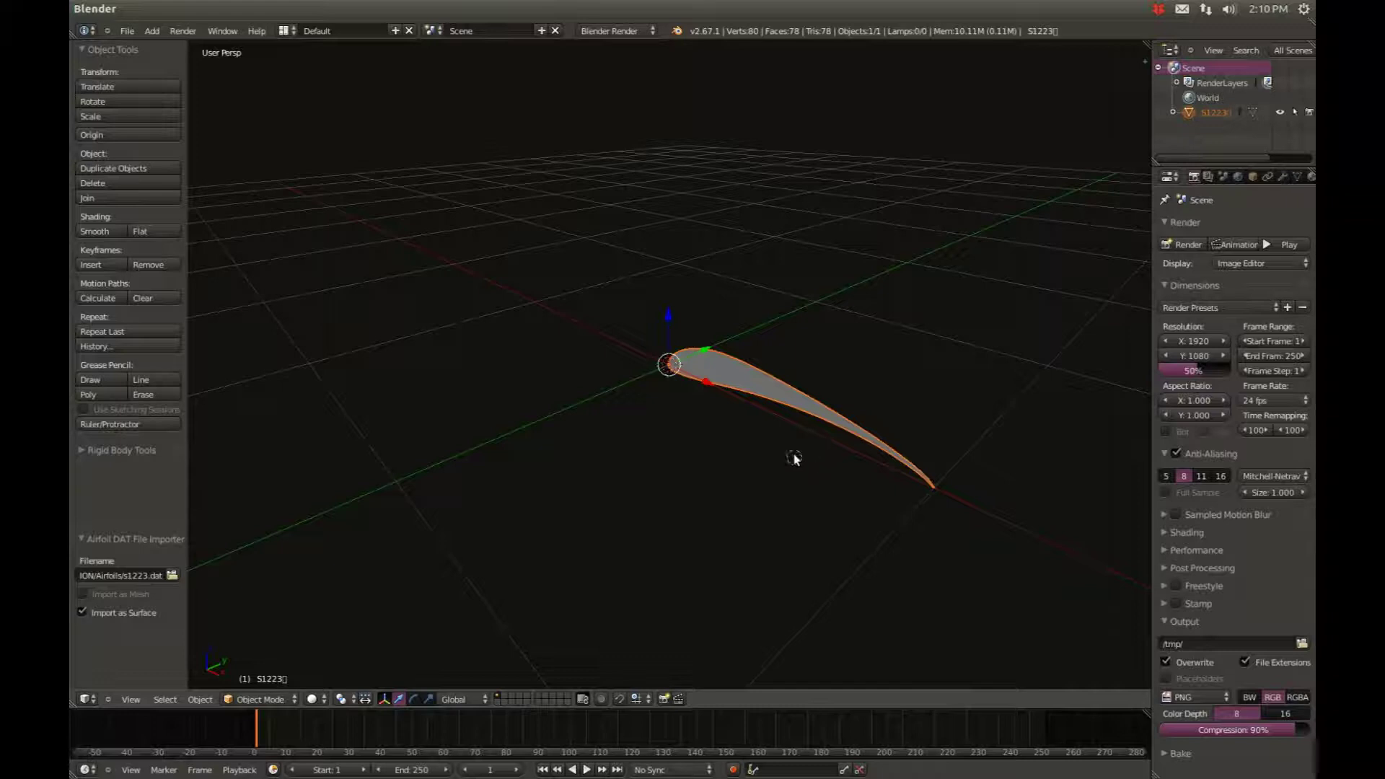
Add a Solidify modifier to the S1223 airfoil and set its thickness to 2.
left_click(1284, 178)
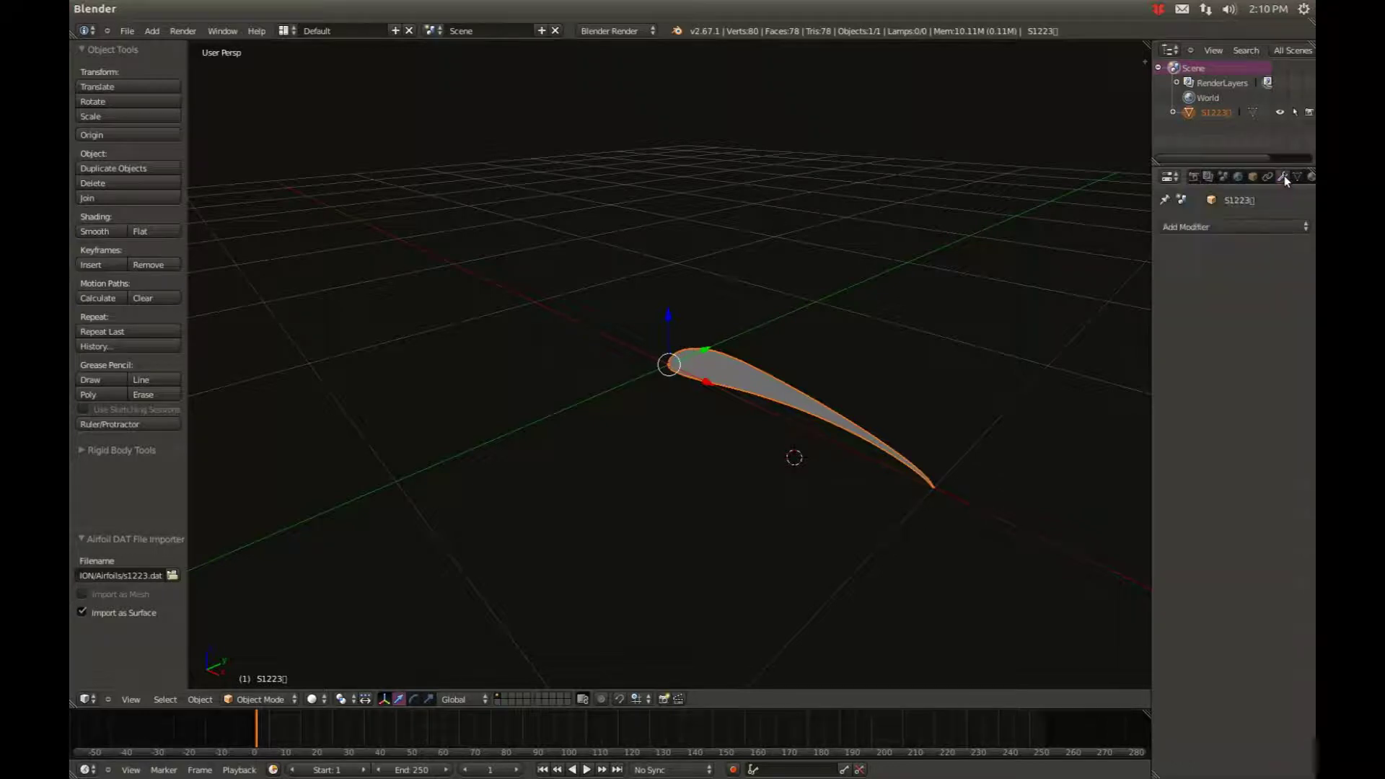
left_click(1199, 228)
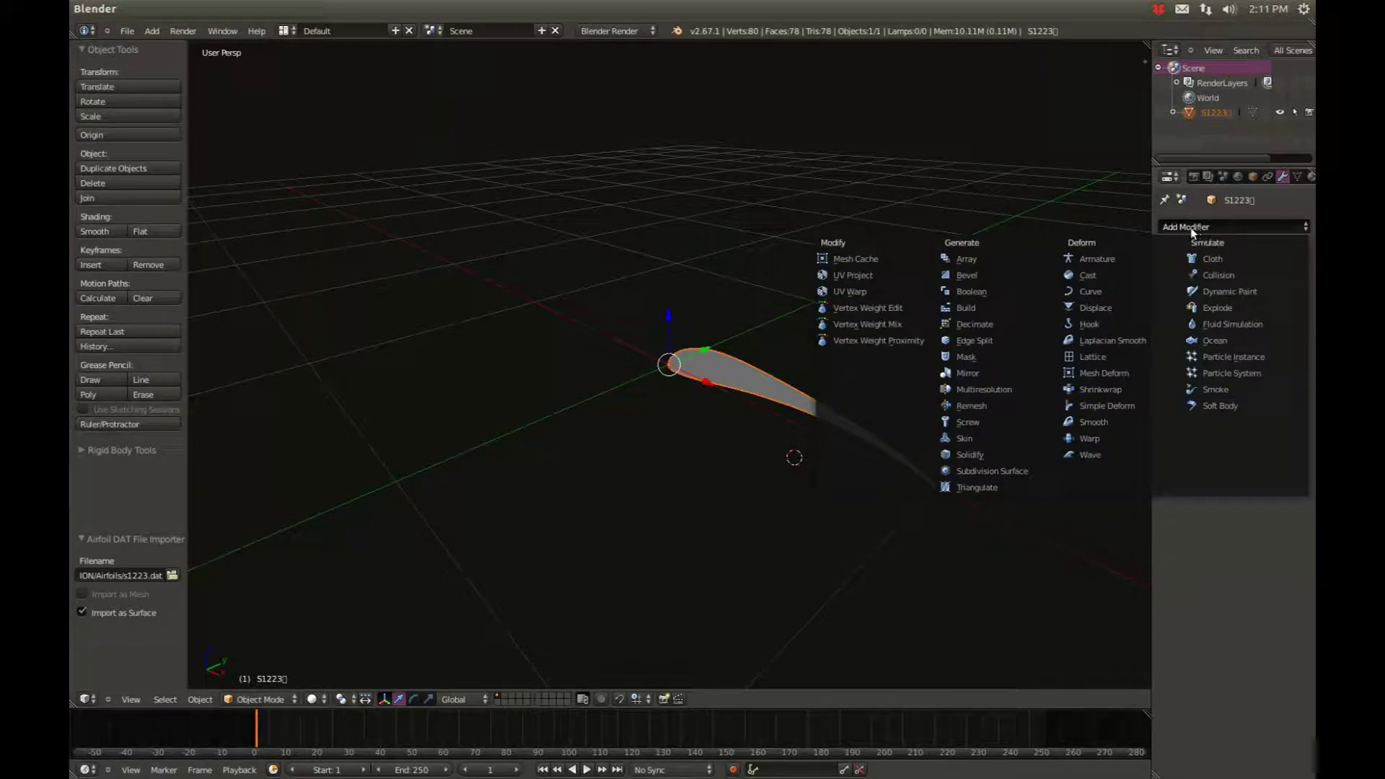
left_click(978, 455)
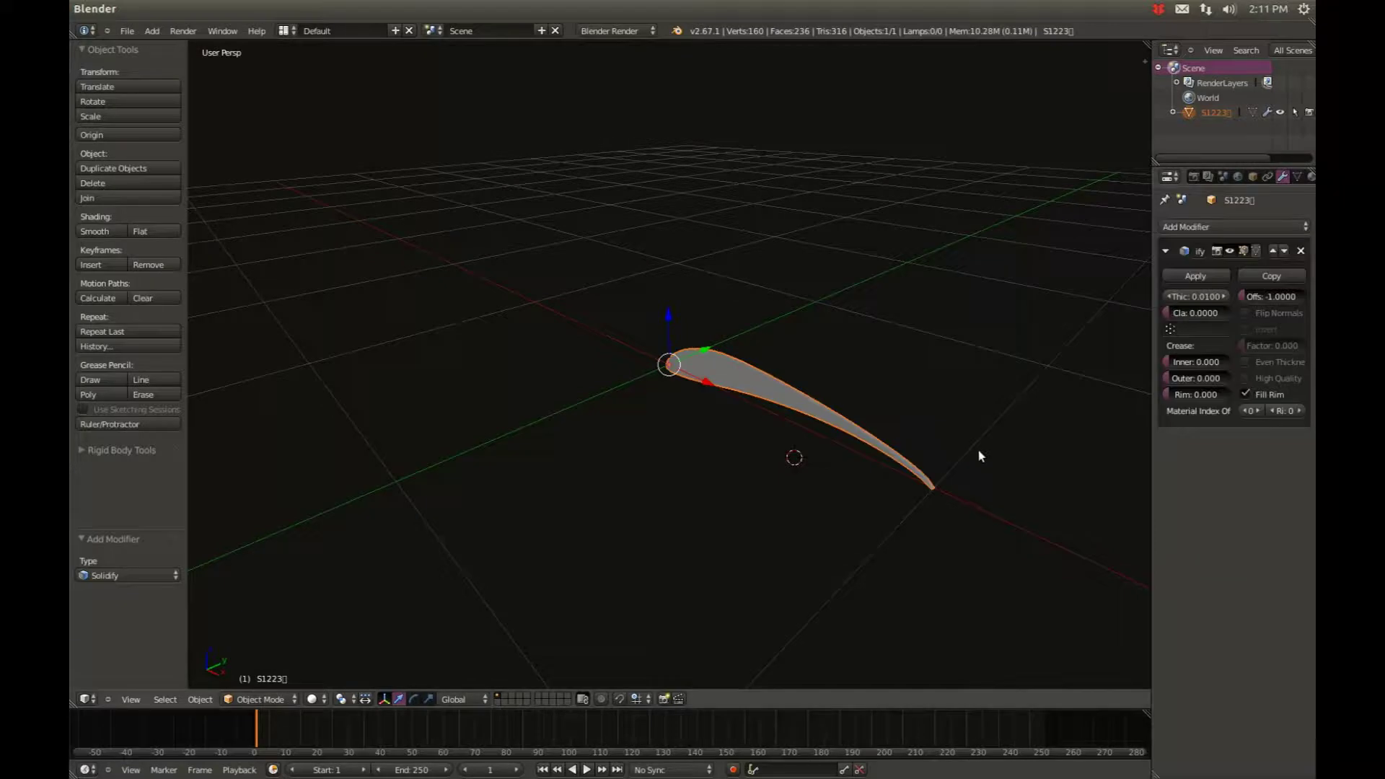
left_click(1202, 303)
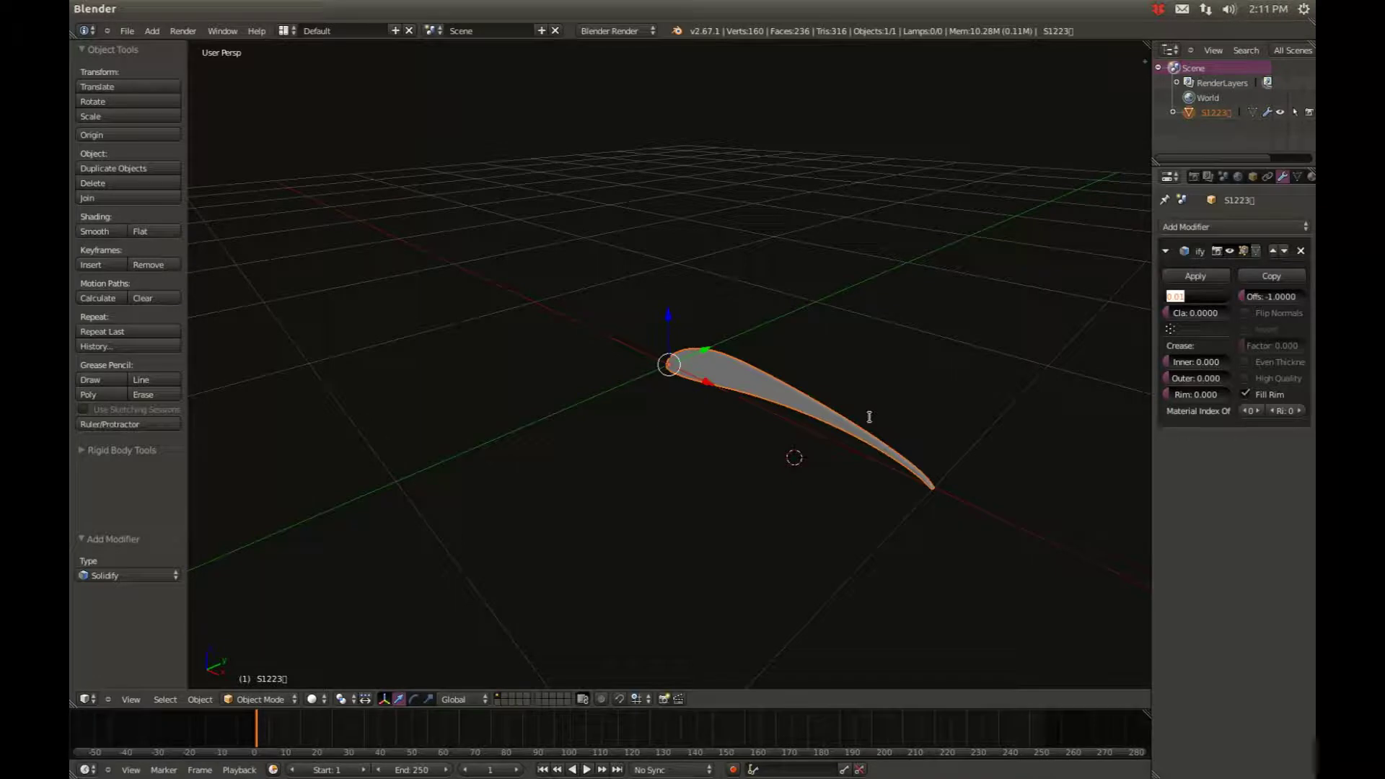
type("2")
key("Return")
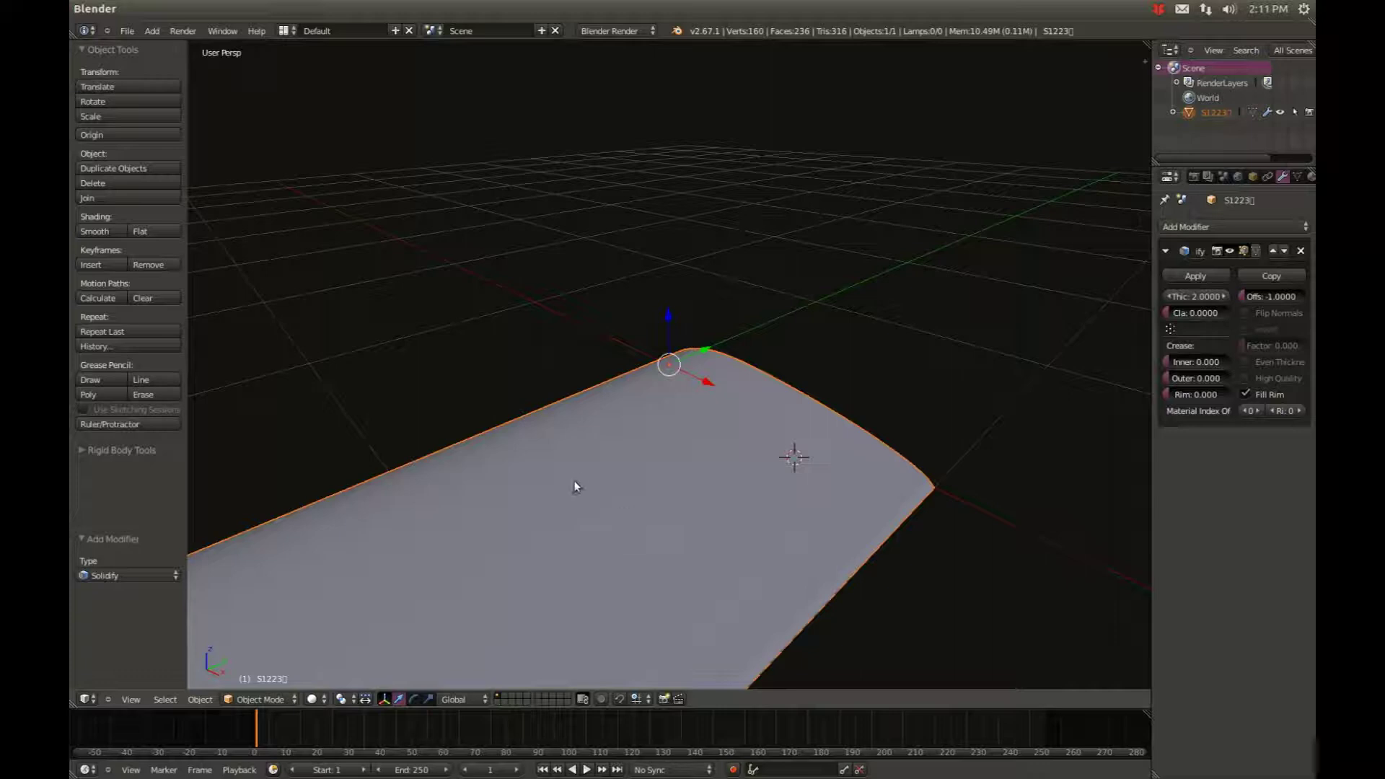
Apply the Solidify modifier to the S1223 wing section.
middle_click_drag(560, 498, 893, 253)
scroll(811, 276, "down", 3)
scroll(690, 309, "up", 5)
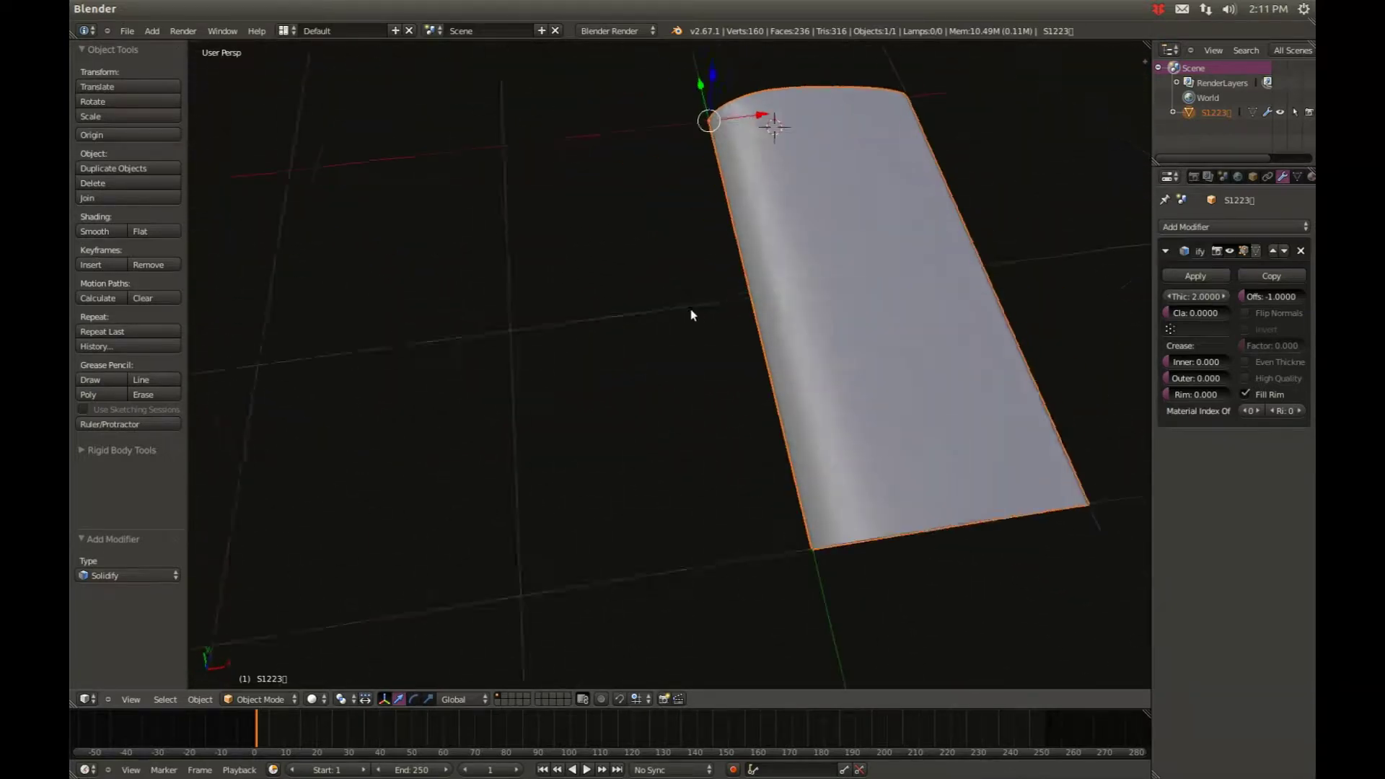
middle_click_drag(690, 308, 940, 361)
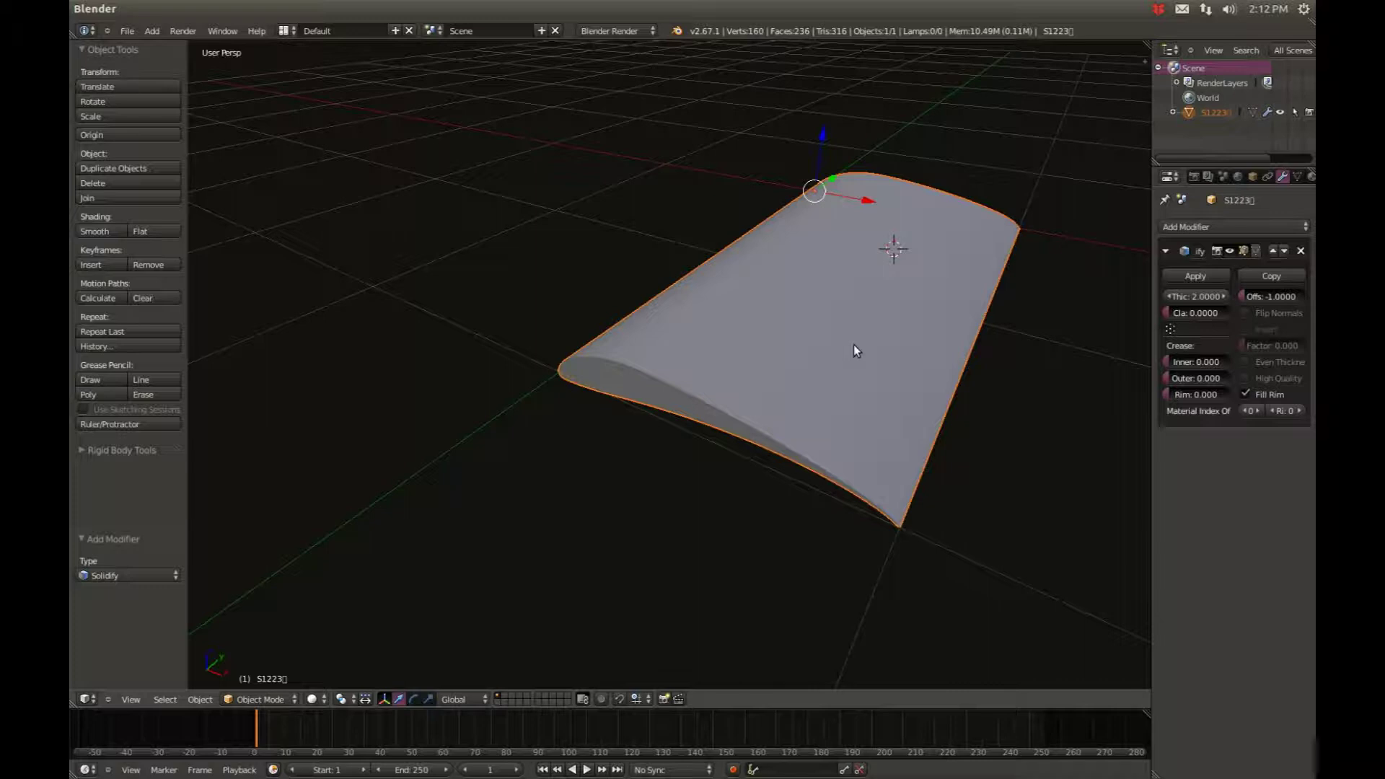
left_click(1199, 278)
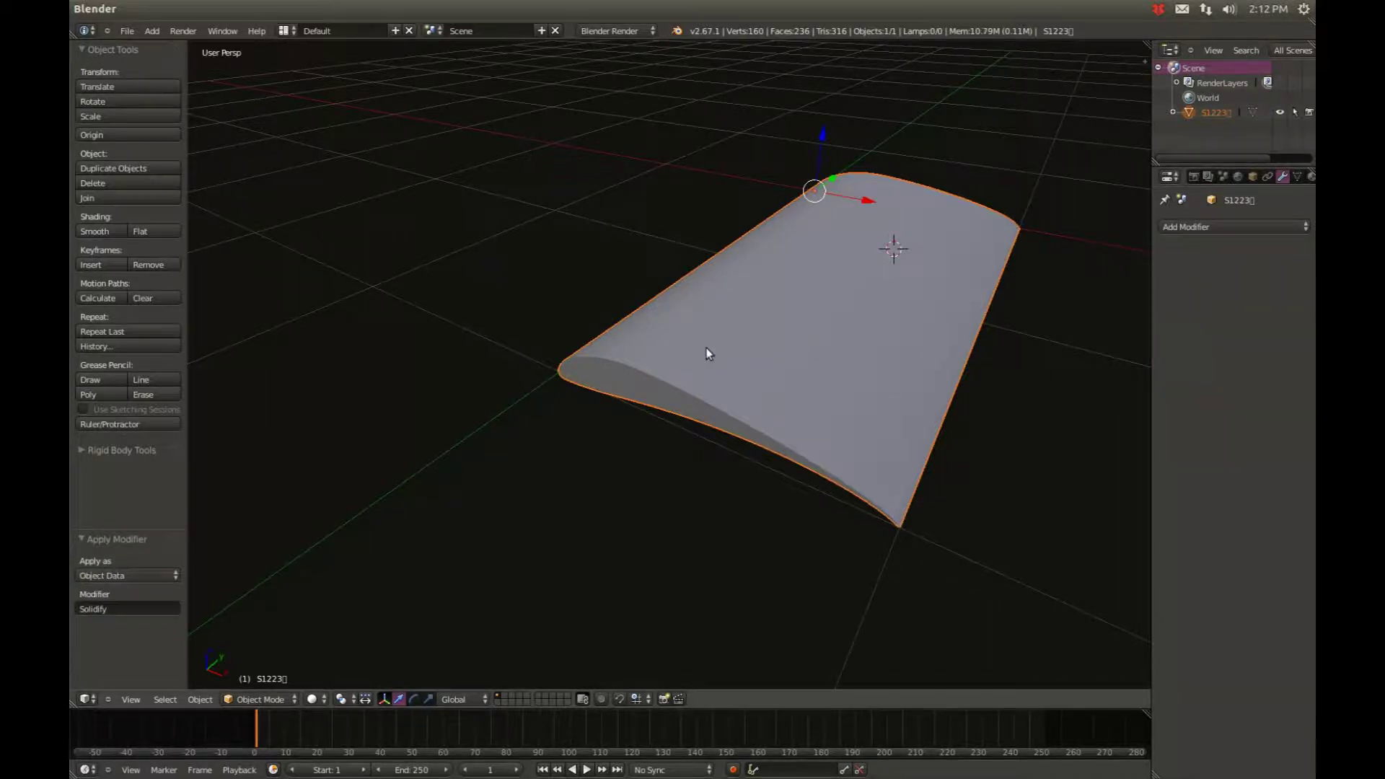
Rotate the S1223 wing section 8 degrees about the Y axis.
middle_click_drag(841, 455, 953, 457)
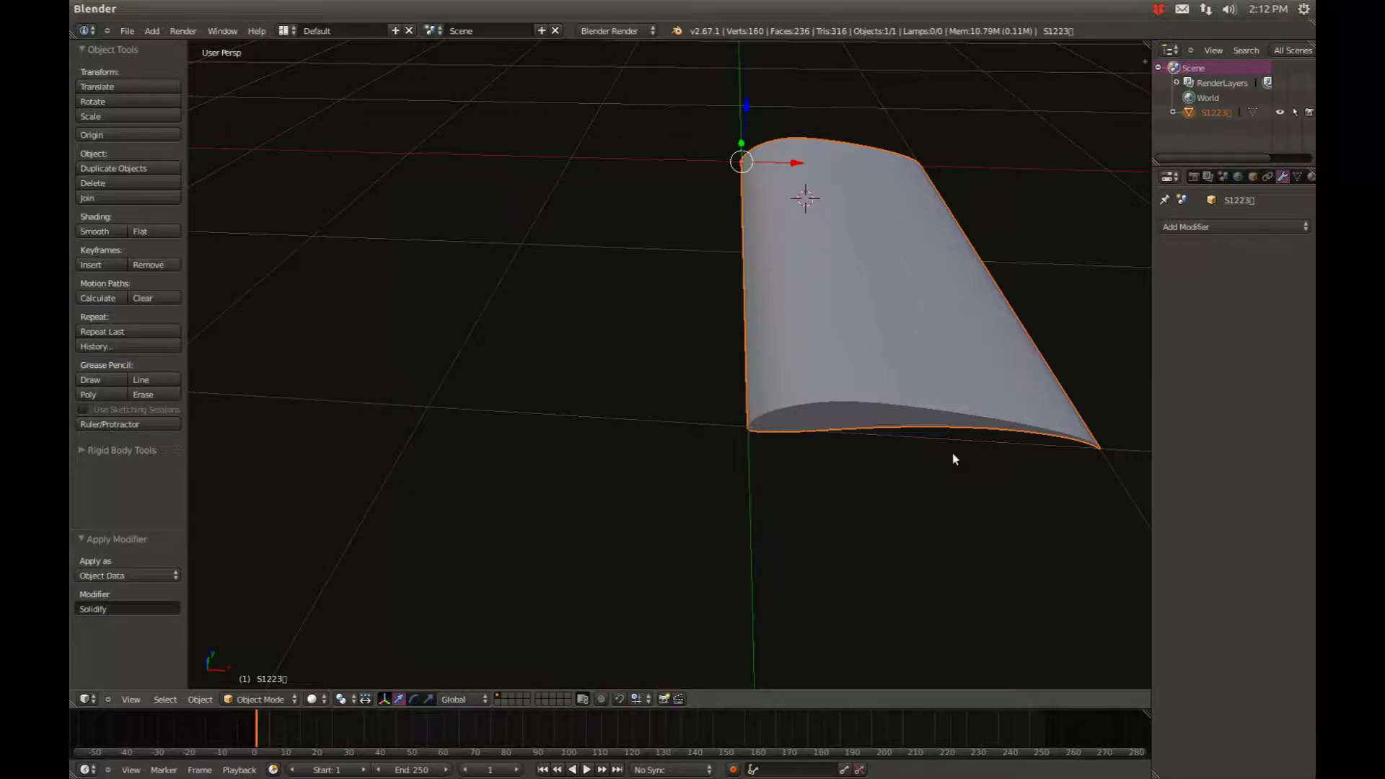
middle_click_drag(930, 464, 893, 450)
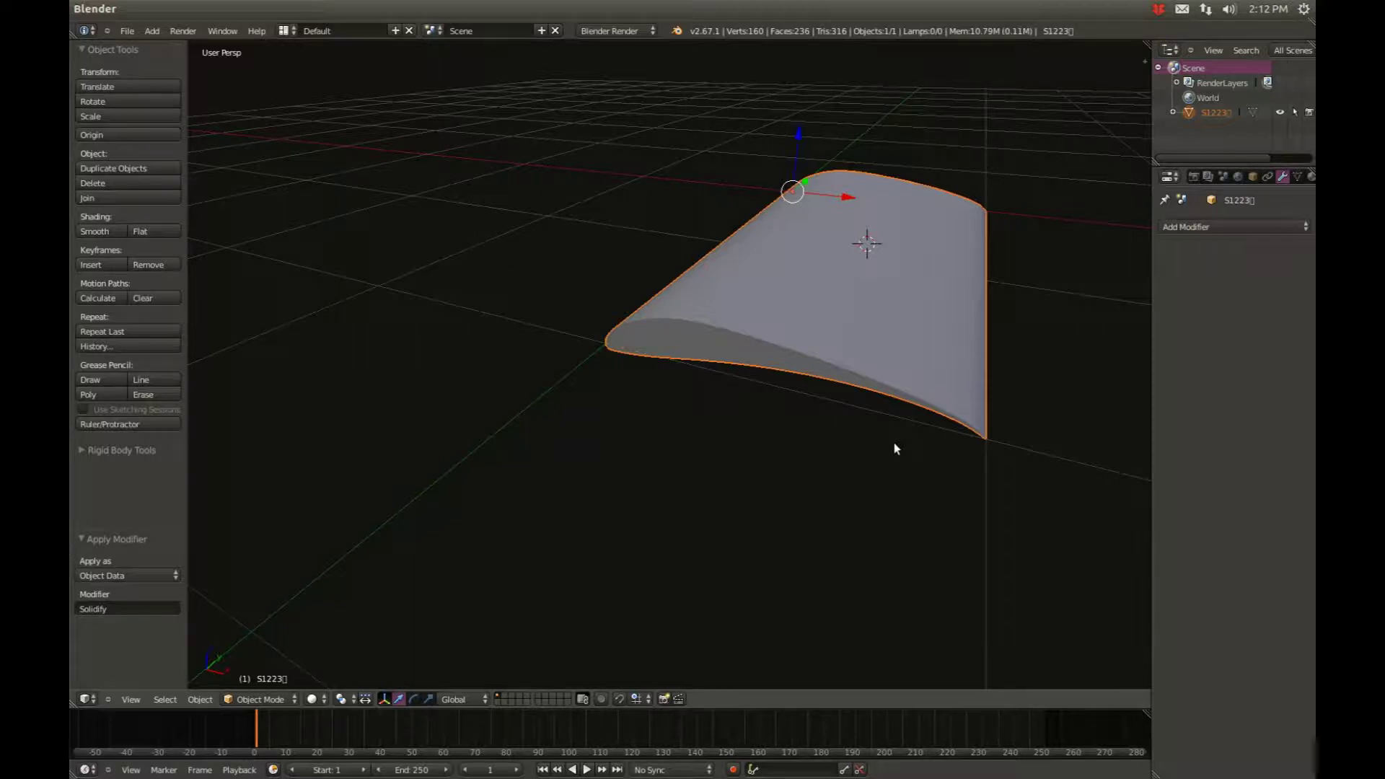
key("r")
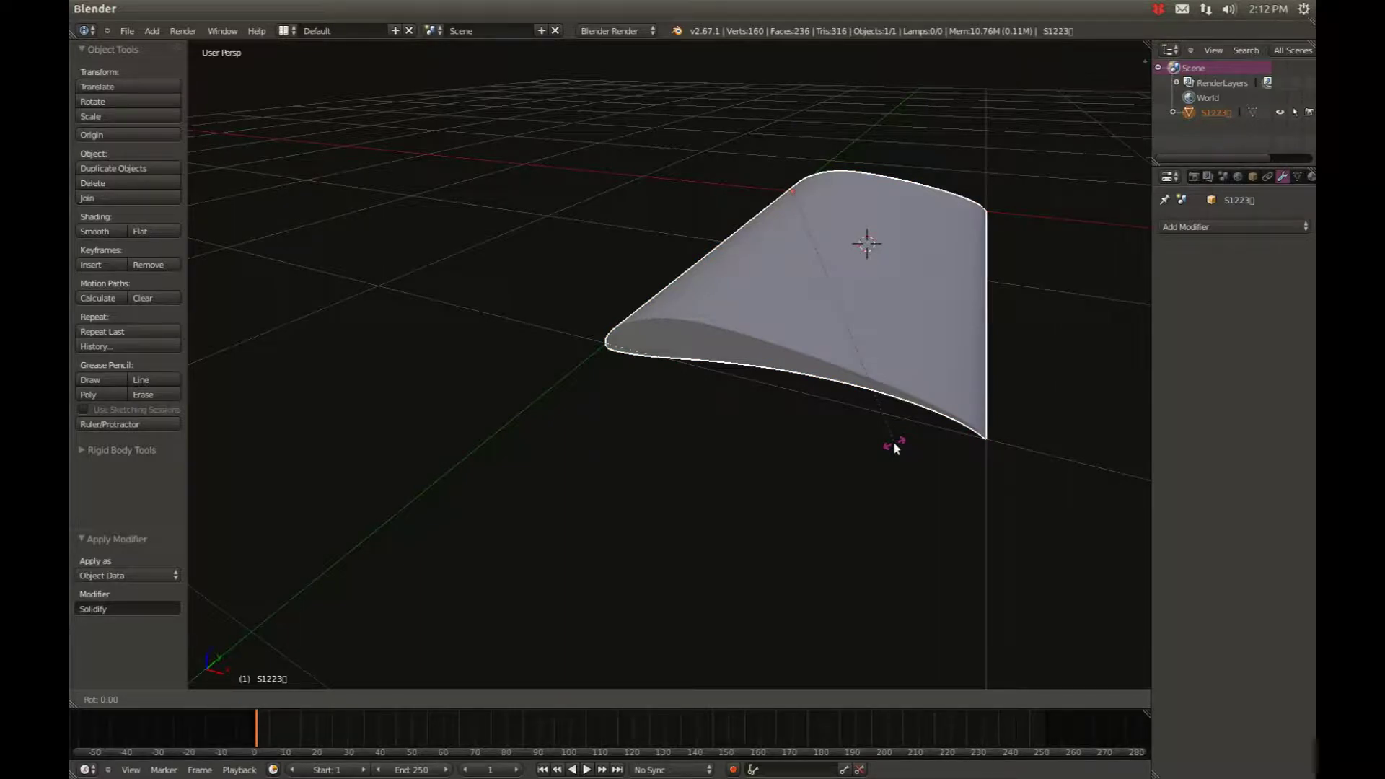
key("y")
type("8")
key("Return")
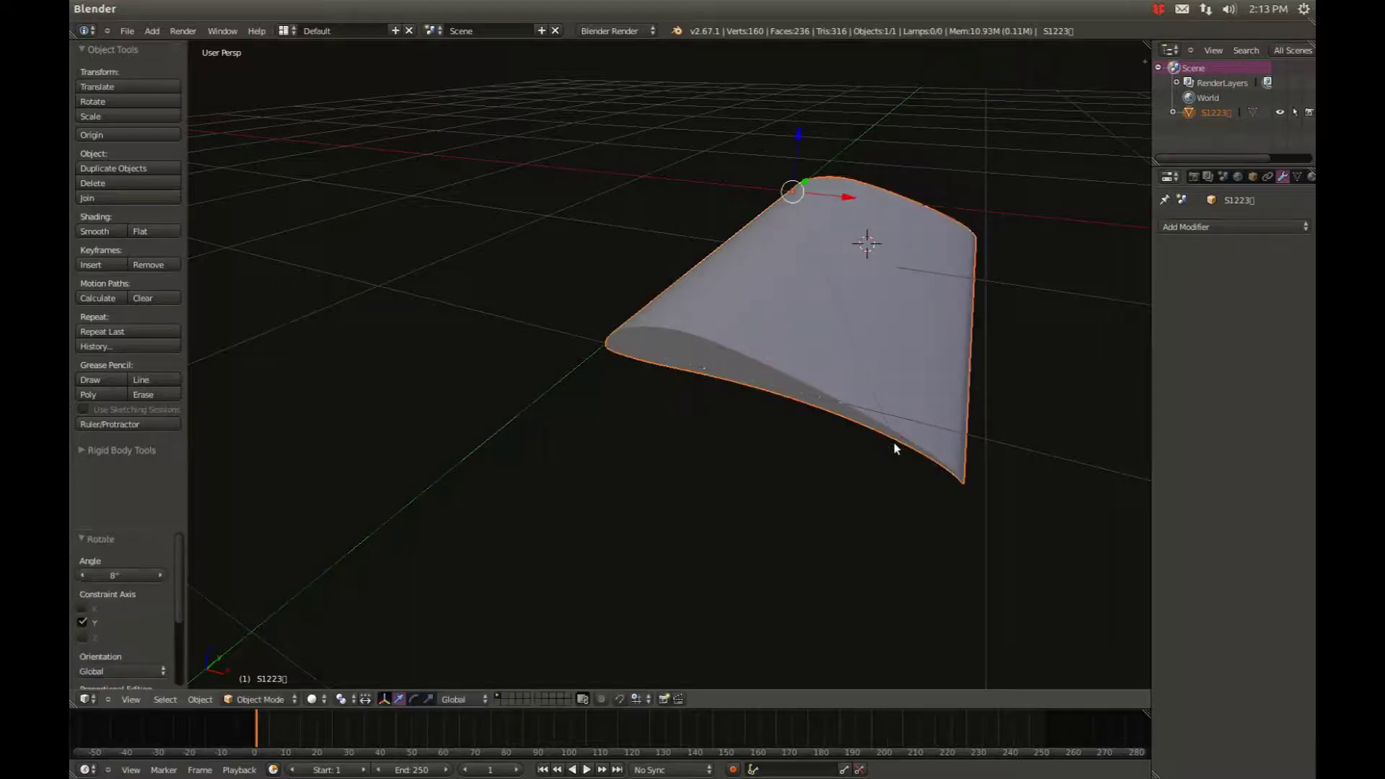
Start an STL export of the wing section with the Ascii option turned on.
middle_click_drag(956, 469, 524, 471)
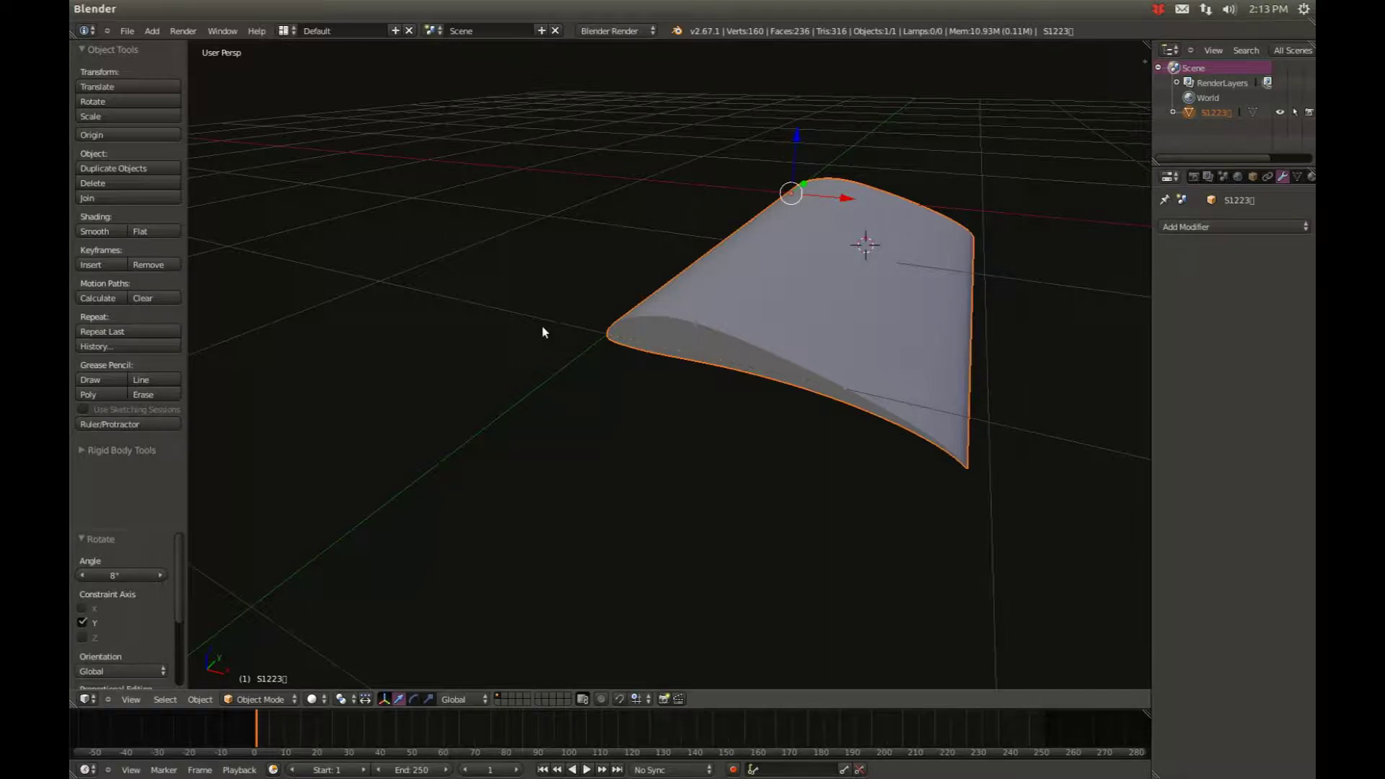
left_click(127, 31)
mouse_move(213, 272)
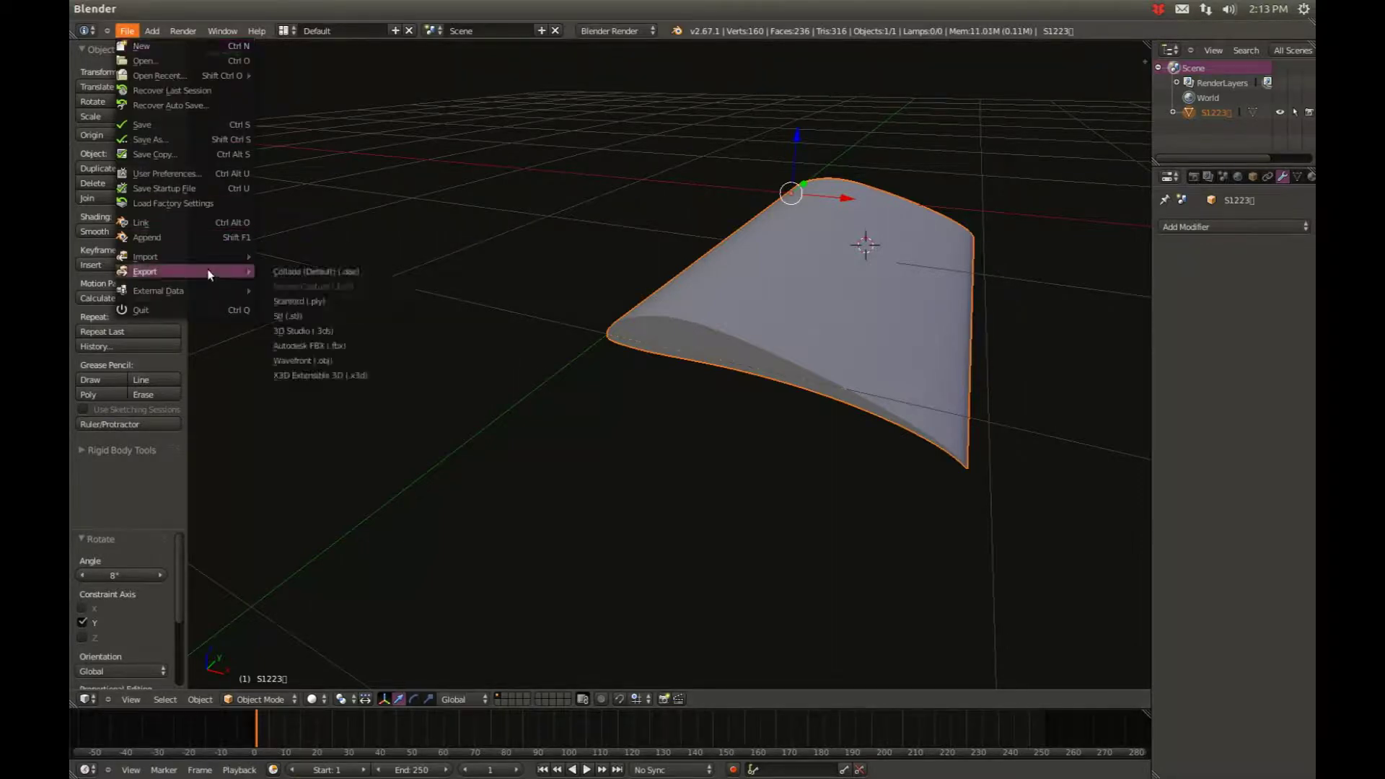
left_click(296, 316)
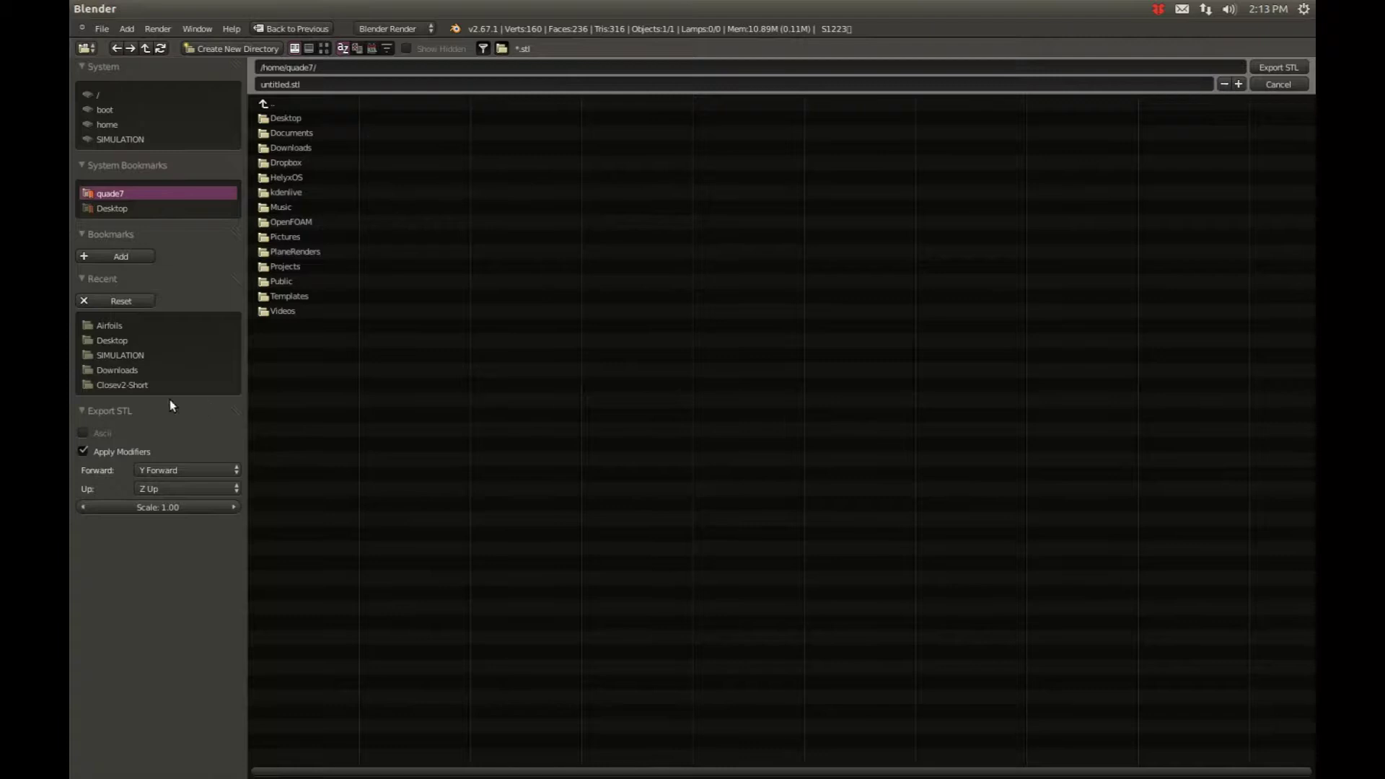
left_click(108, 431)
left_click(104, 435)
Export the wing section to the SIMULATION folder as s1223.stl.
left_click(306, 86)
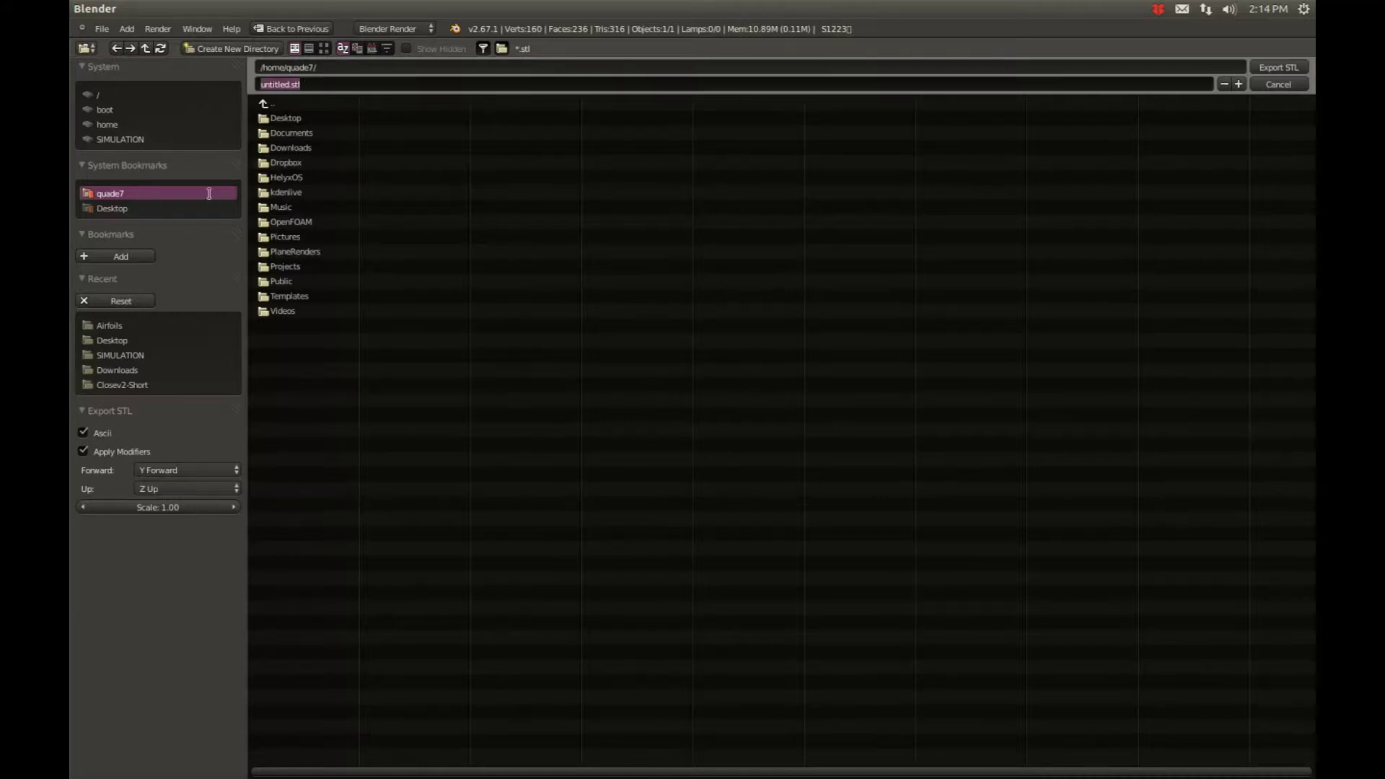
left_click(121, 355)
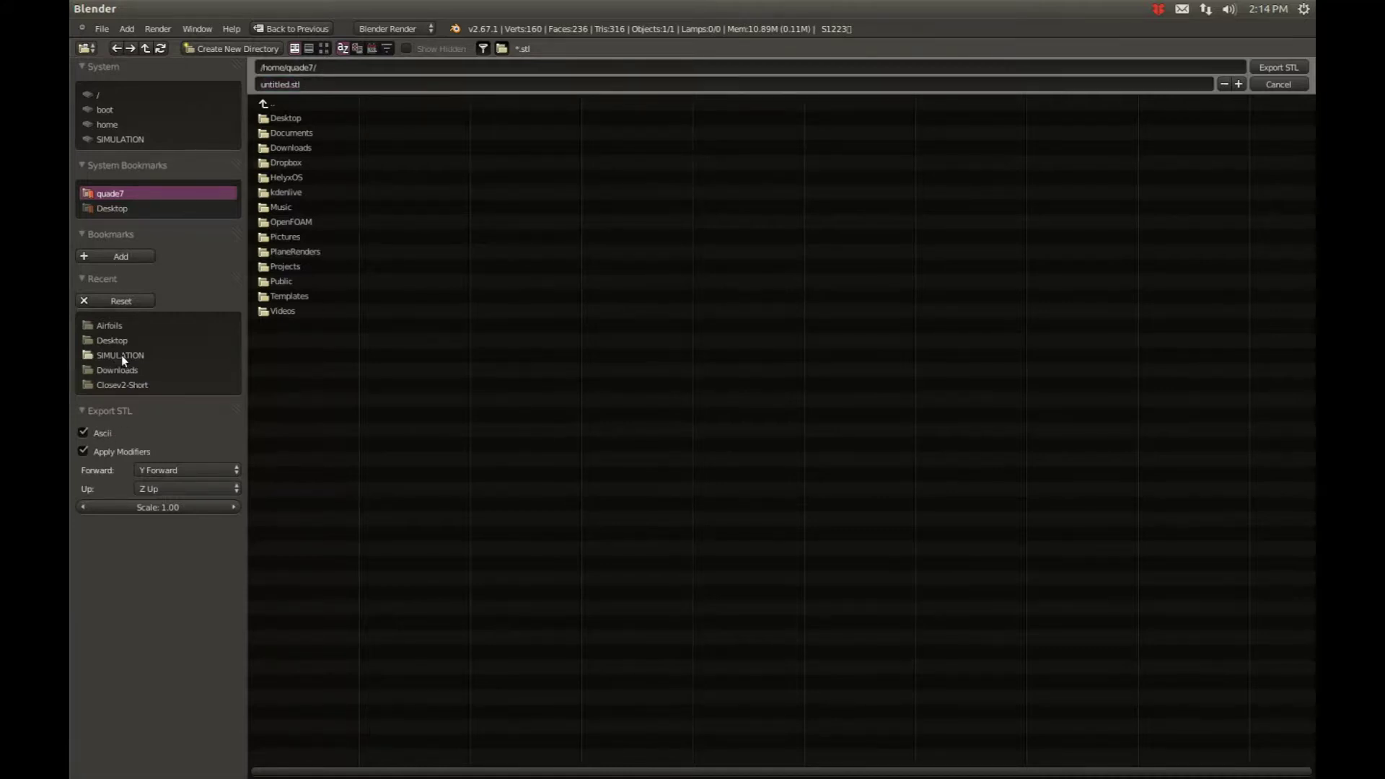
left_click(271, 84)
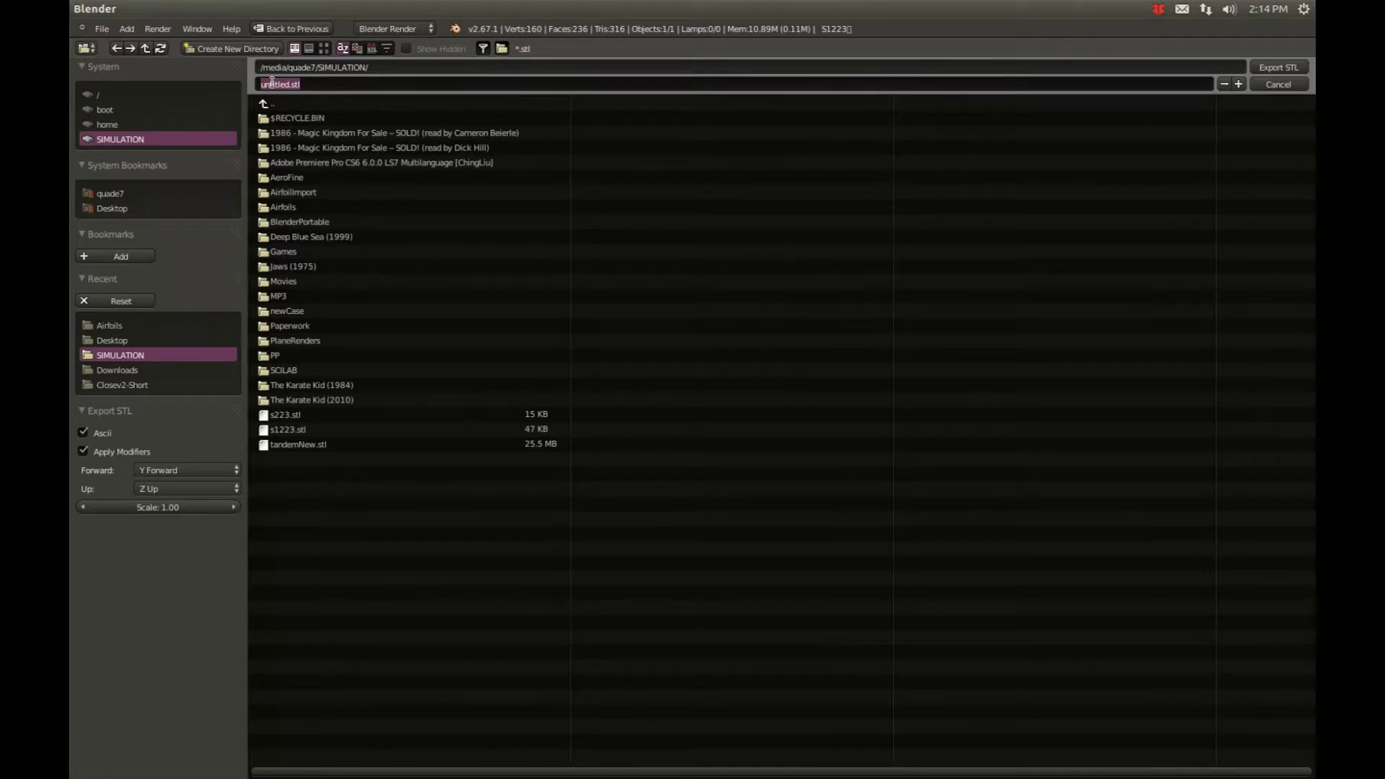
type("s1223.stl")
left_click(1292, 69)
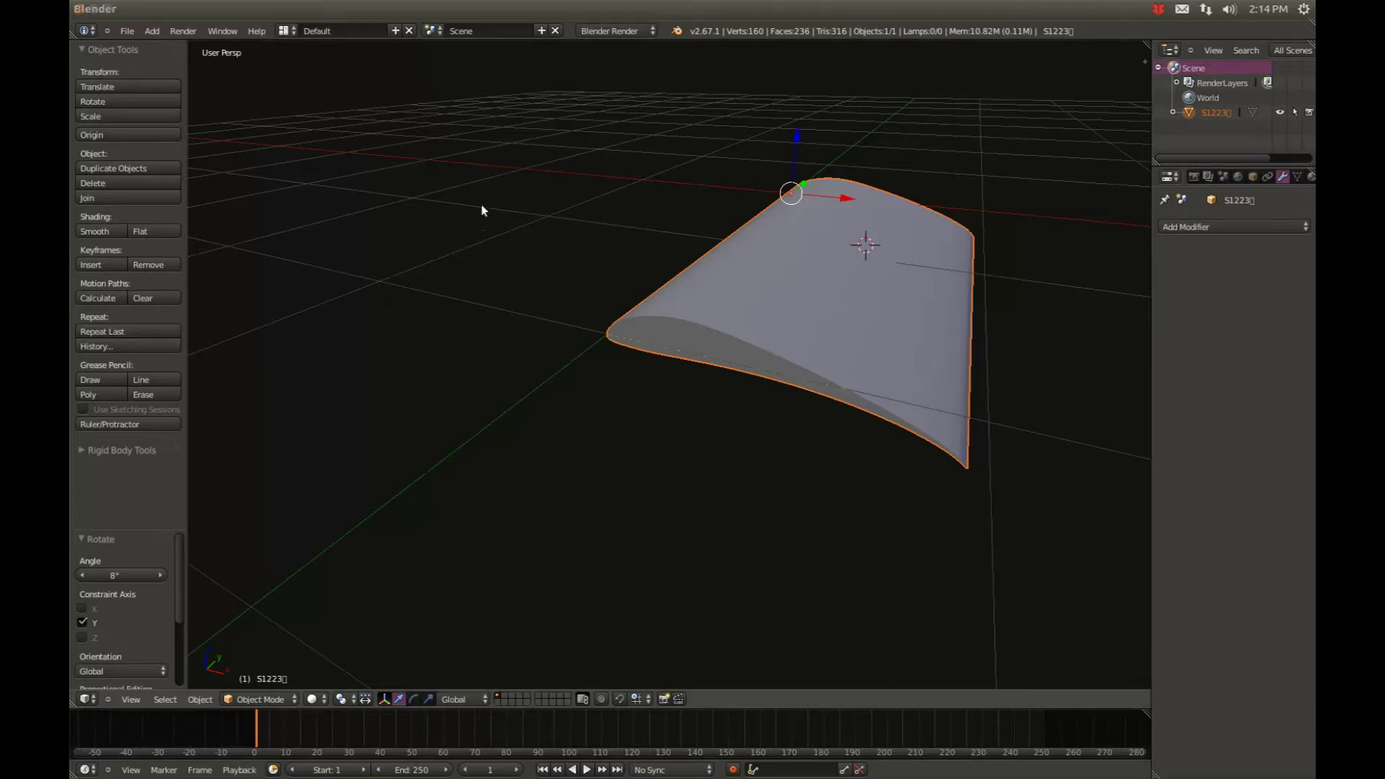
Close Blender, then search the installed applications for "para" and launch ParaView Viewer.
left_click(77, 9)
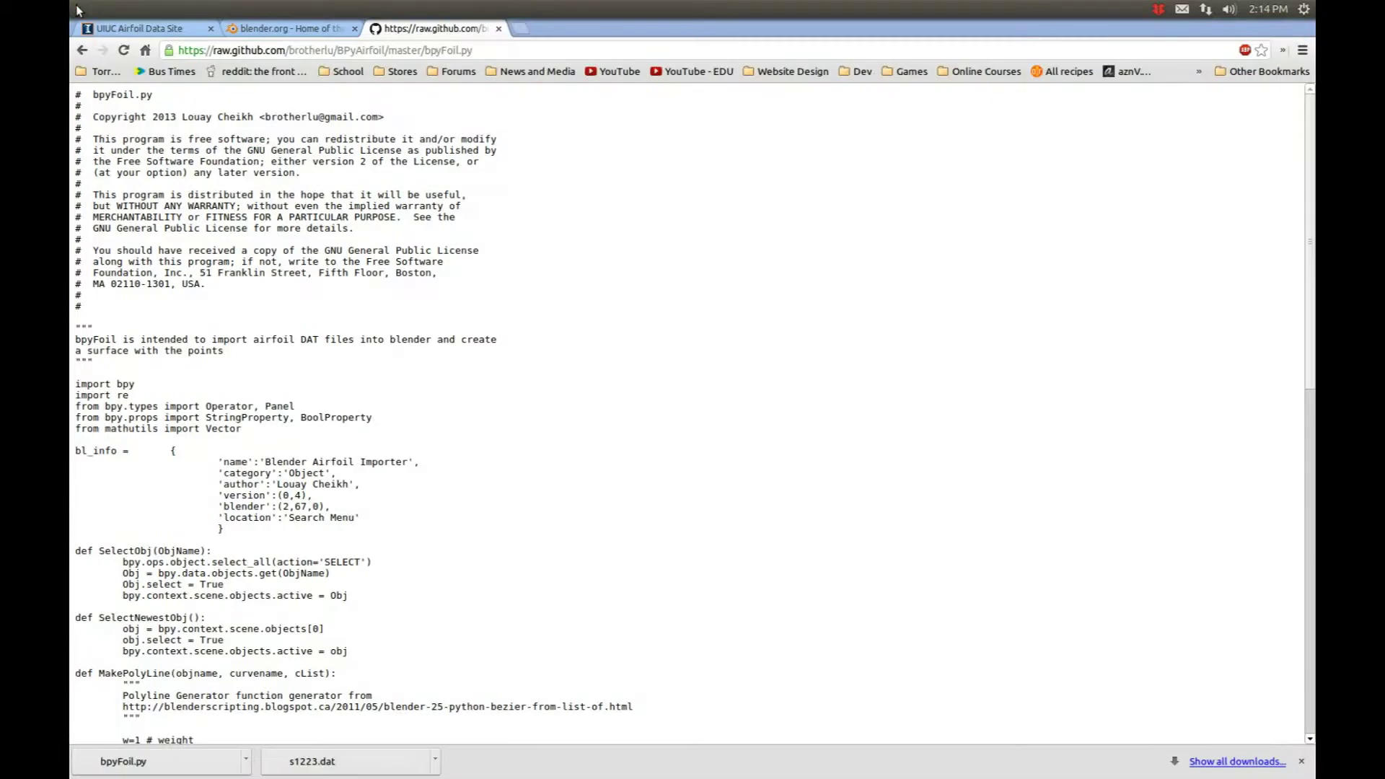
key("super")
type("simp")
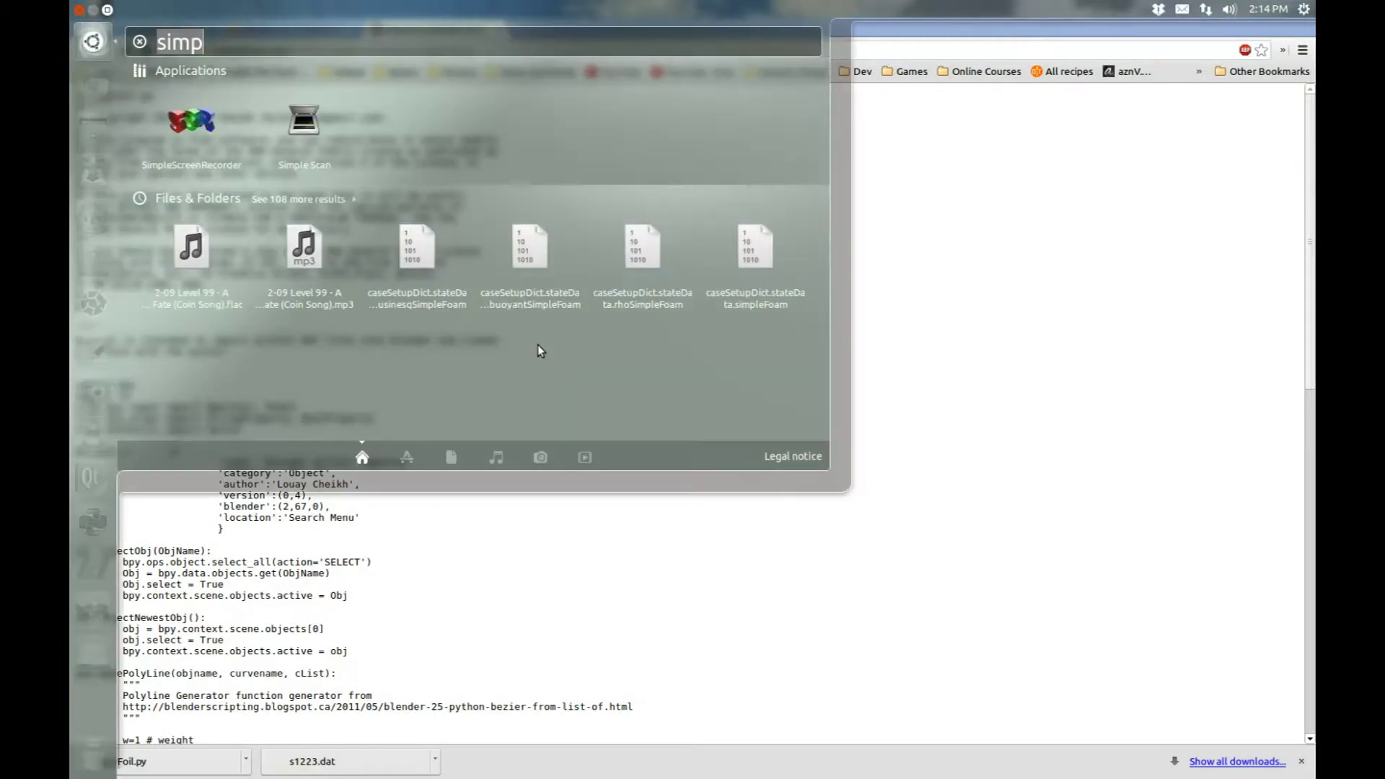
key("BackSpace")
key("BackSpace")
key("BackSpace")
key("BackSpace")
type("para")
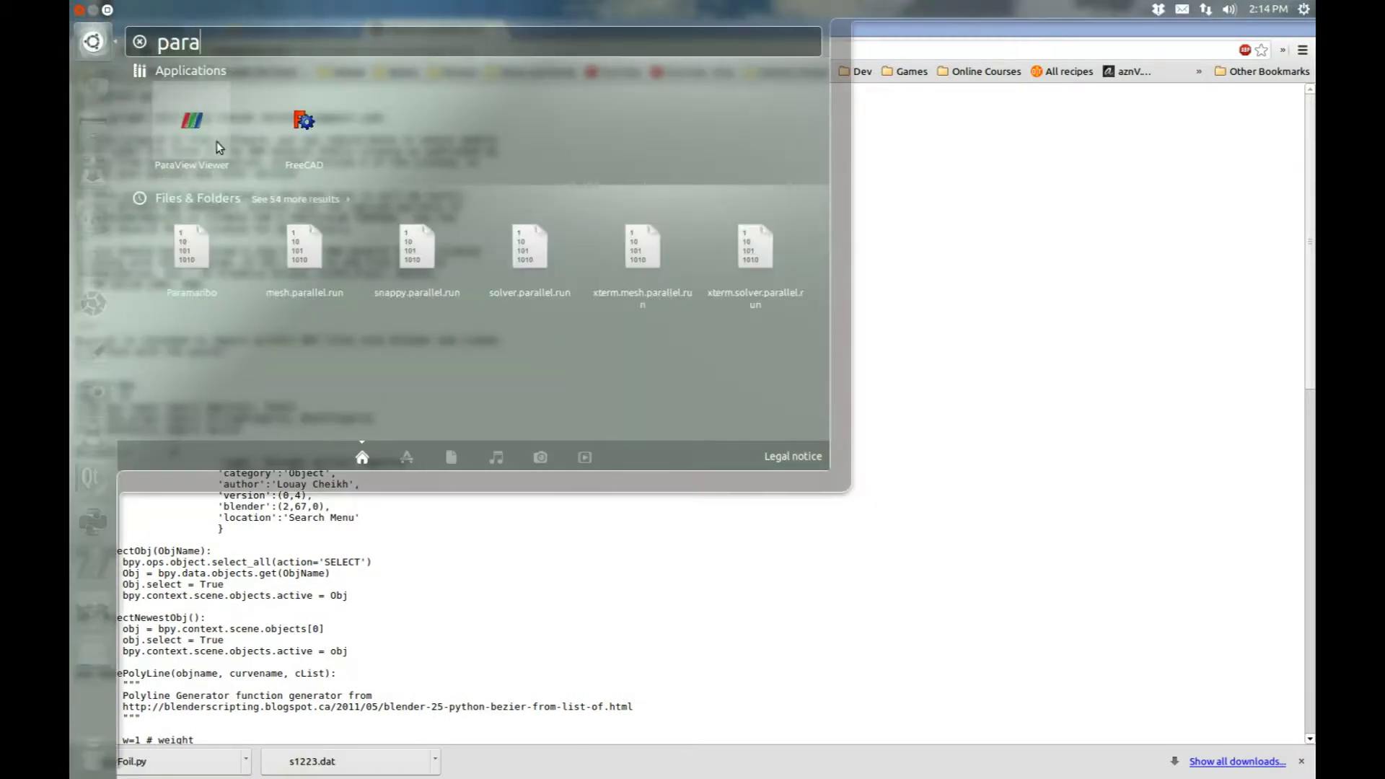
key("Escape")
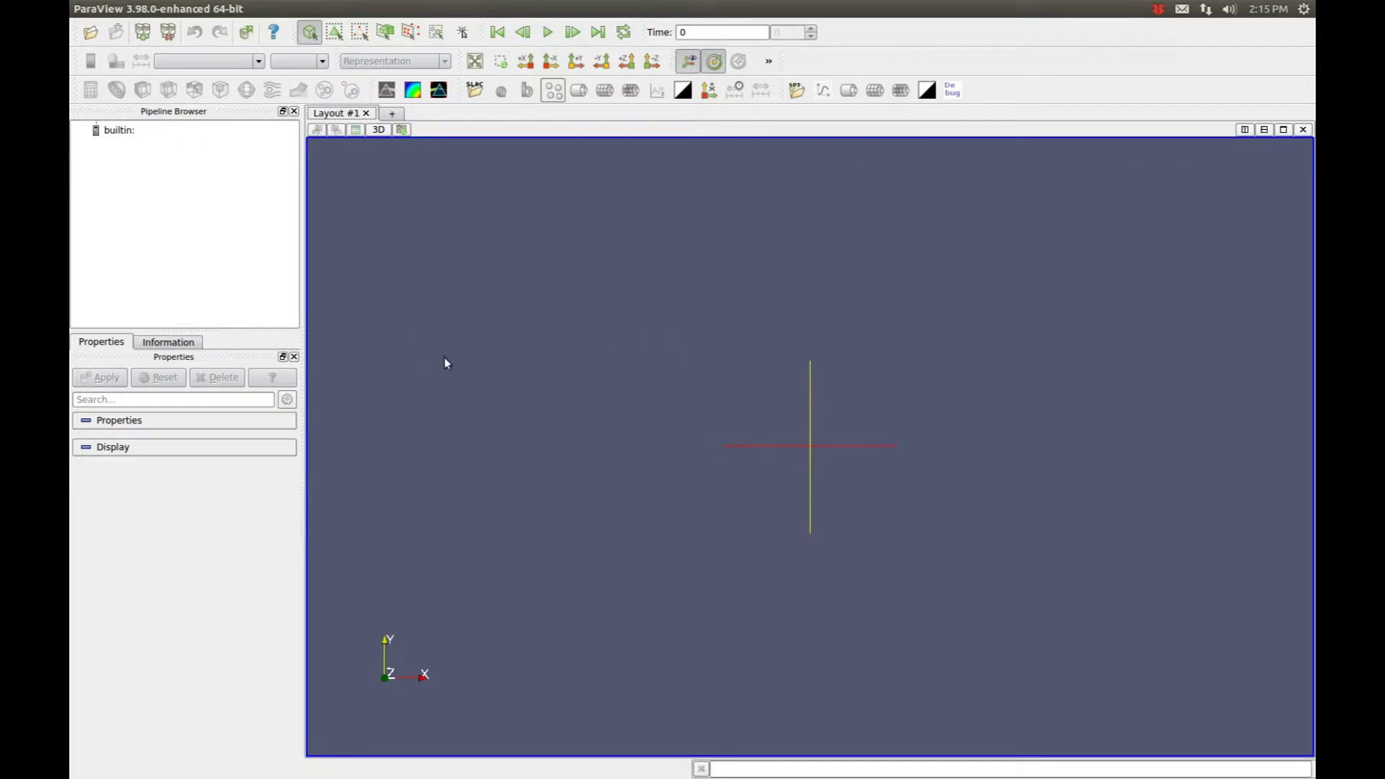
left_click_drag(878, 461, 721, 526)
left_click(91, 32)
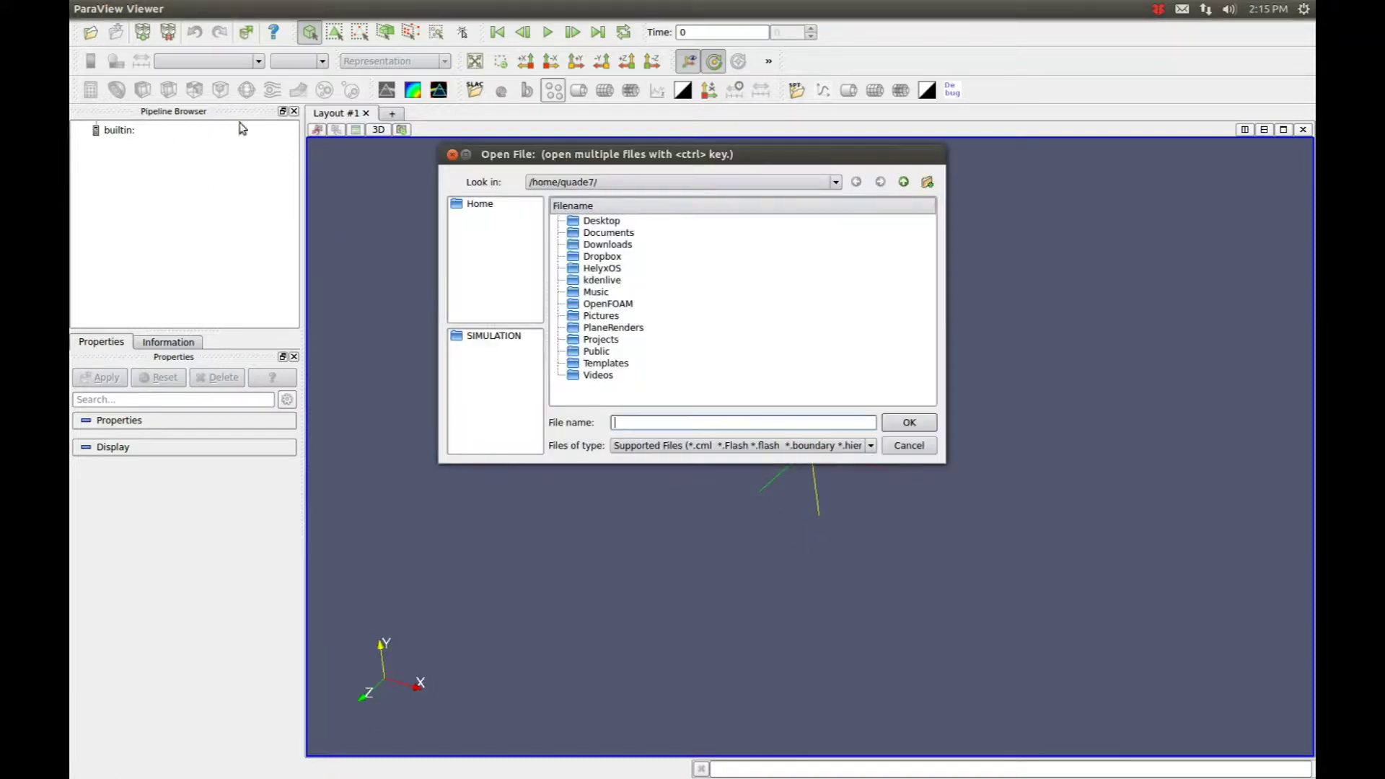
left_click(888, 447)
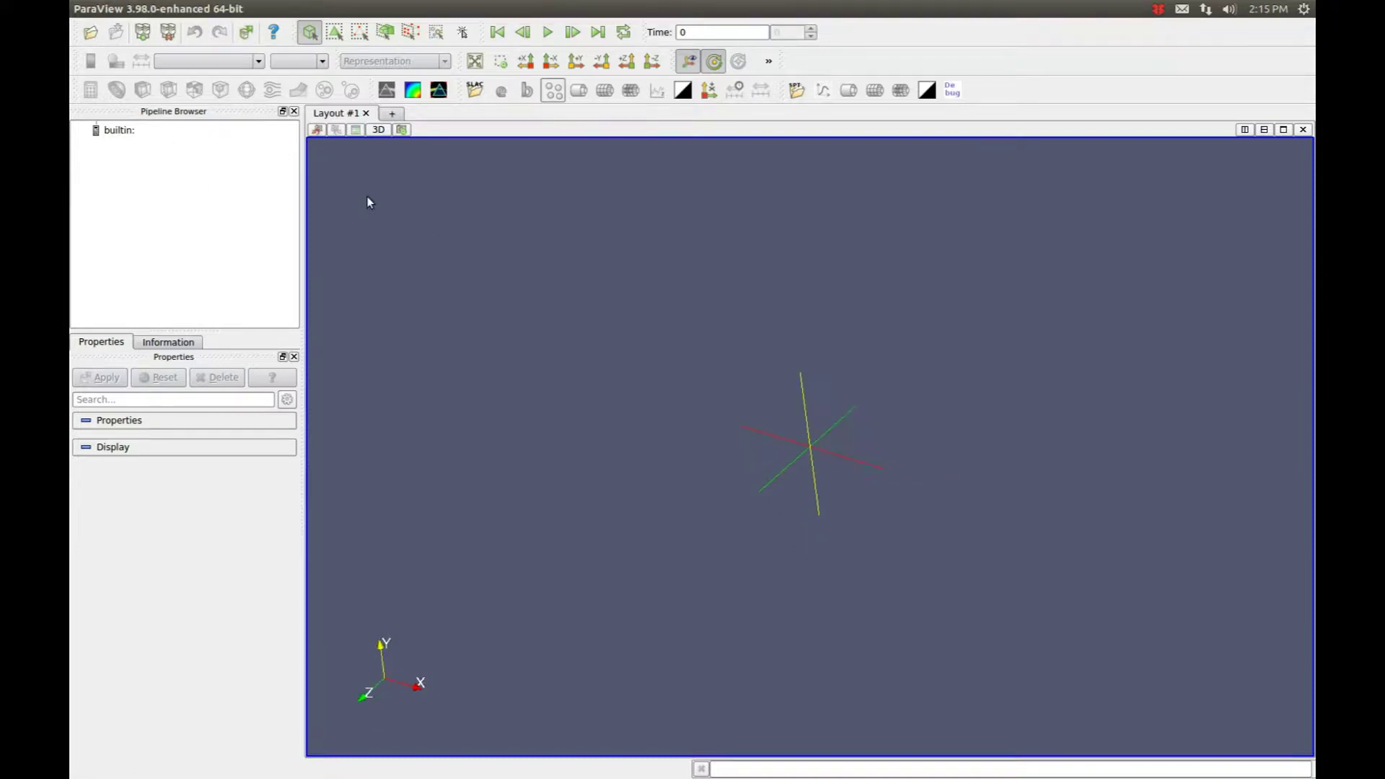
Start opening a data file and go to the SIMULATION folder, keeping the file type at Supported Files.
left_click(130, 9)
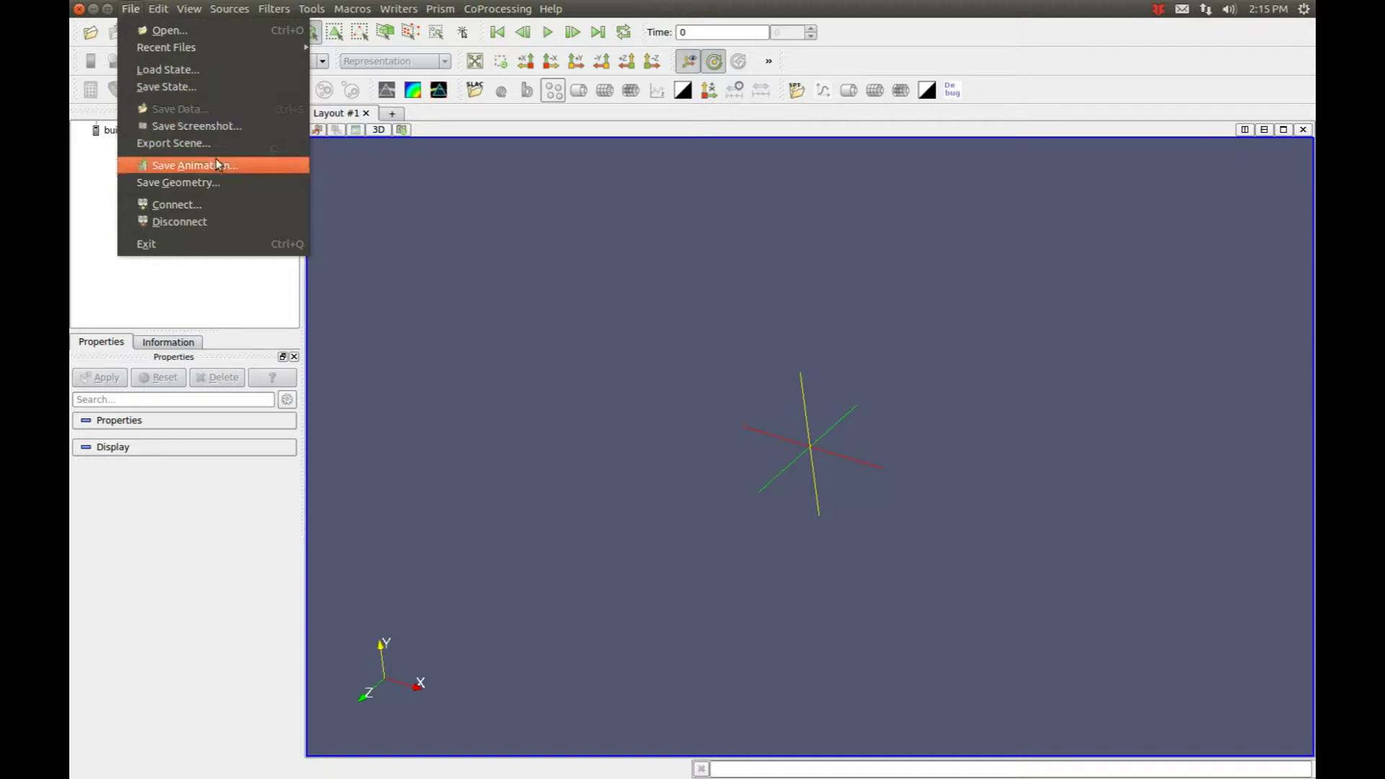
left_click(196, 28)
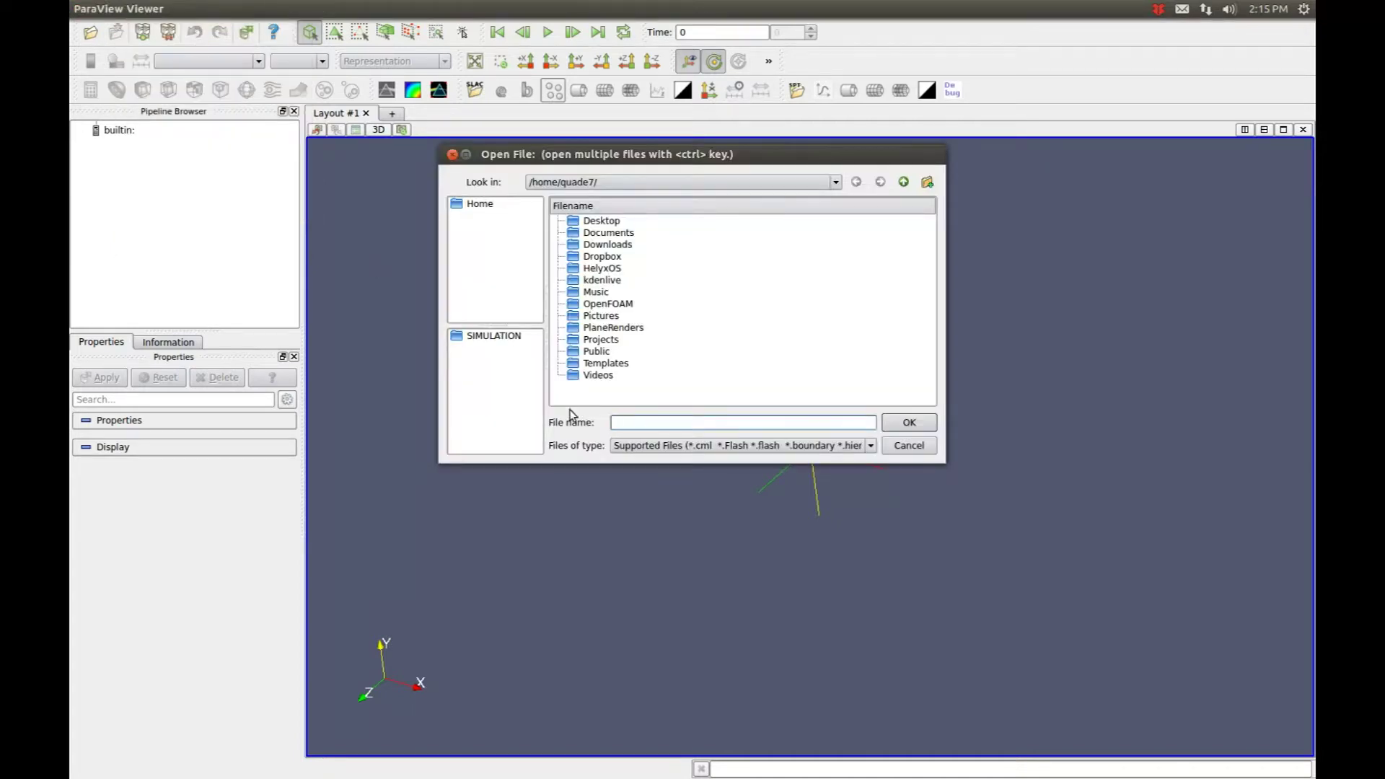
left_click(793, 444)
scroll(743, 498, "down", 3)
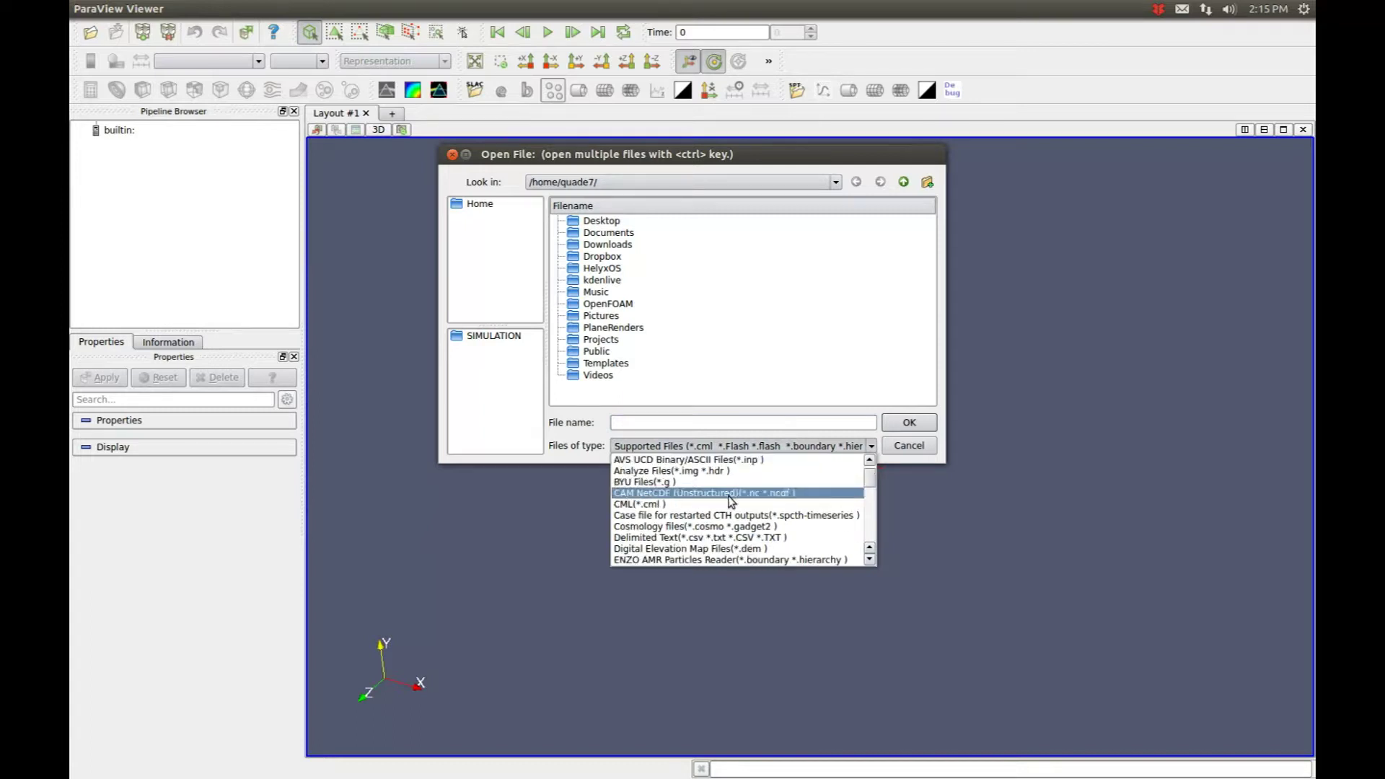
scroll(747, 499, "down", 1)
scroll(746, 499, "down", 2)
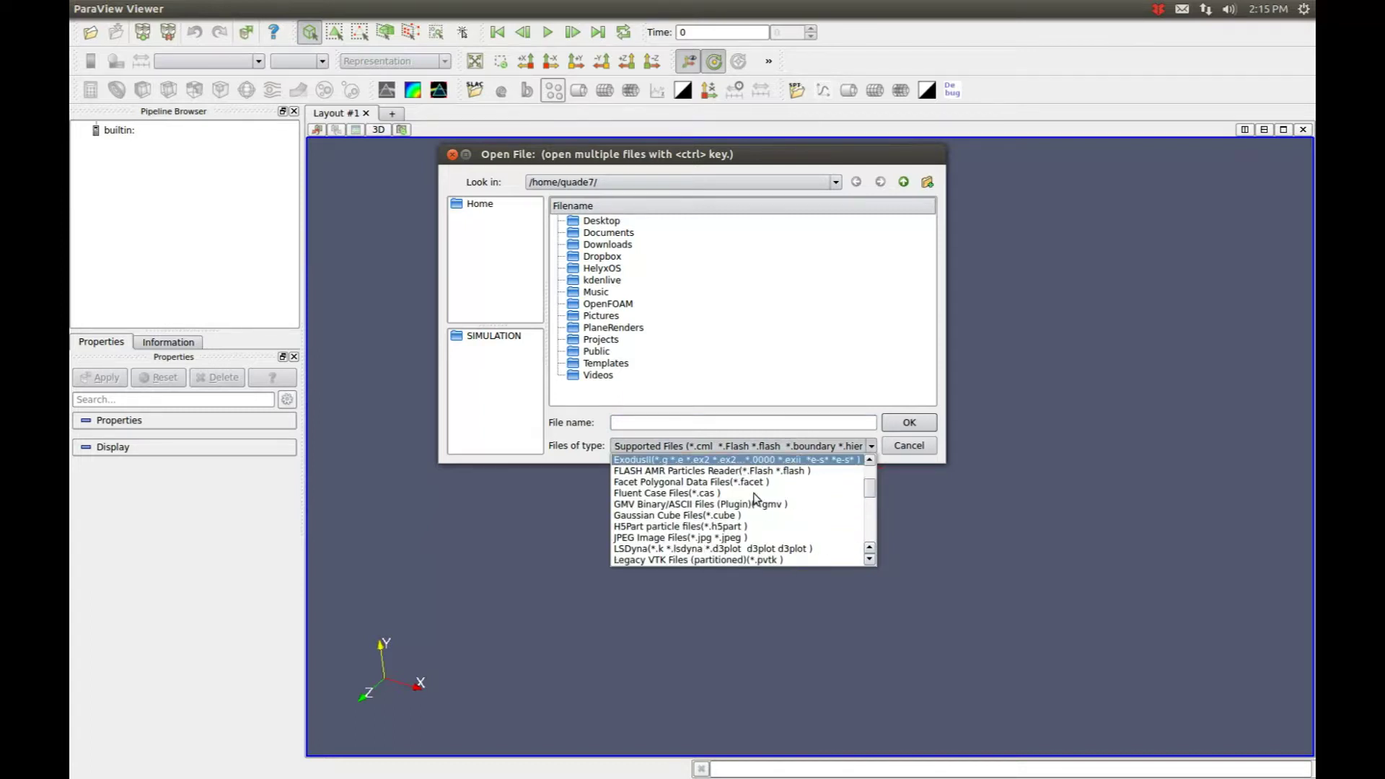
scroll(747, 499, "up", 5)
left_click(698, 254)
left_click(476, 338)
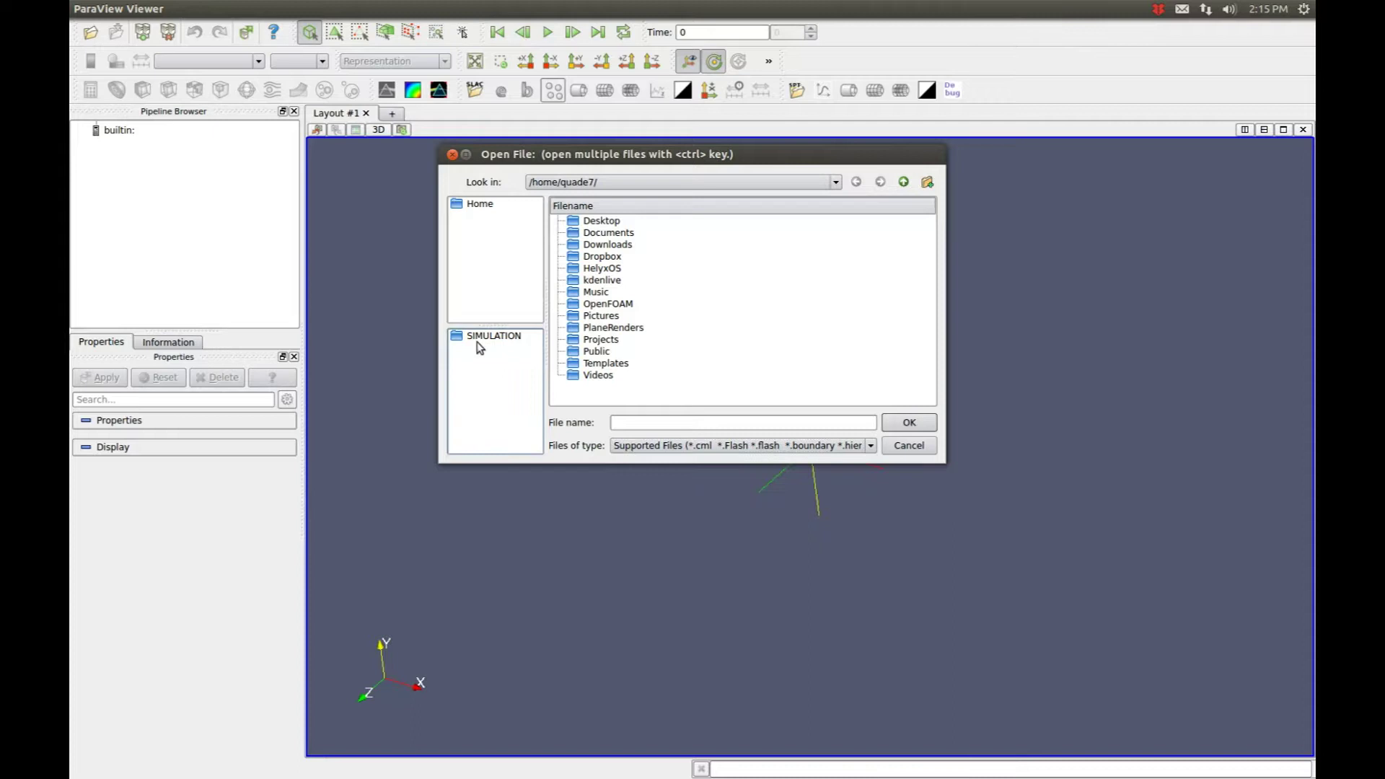
Load s1223.stl from the expanded s..stl file group and apply it to show the geometry.
scroll(714, 349, "down", 6)
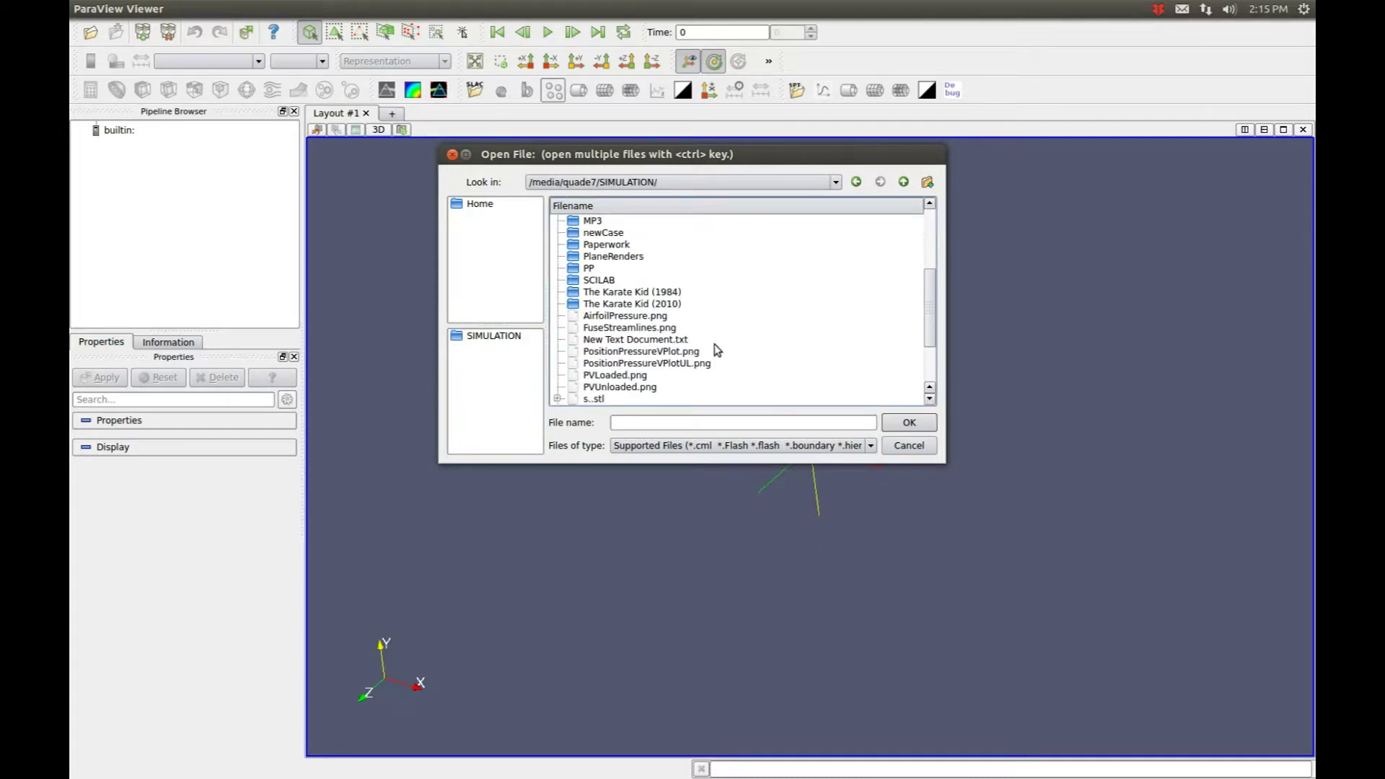
left_click(557, 315)
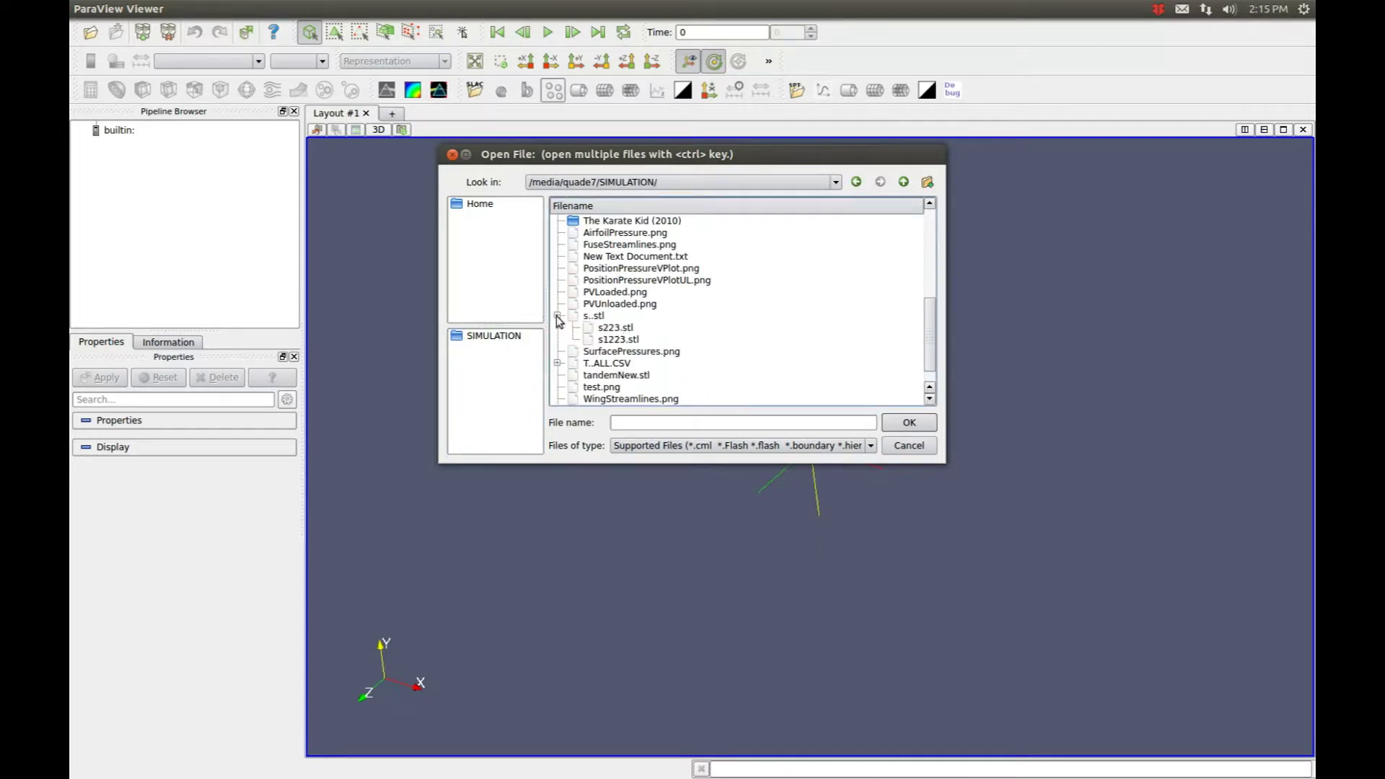
left_click(625, 342)
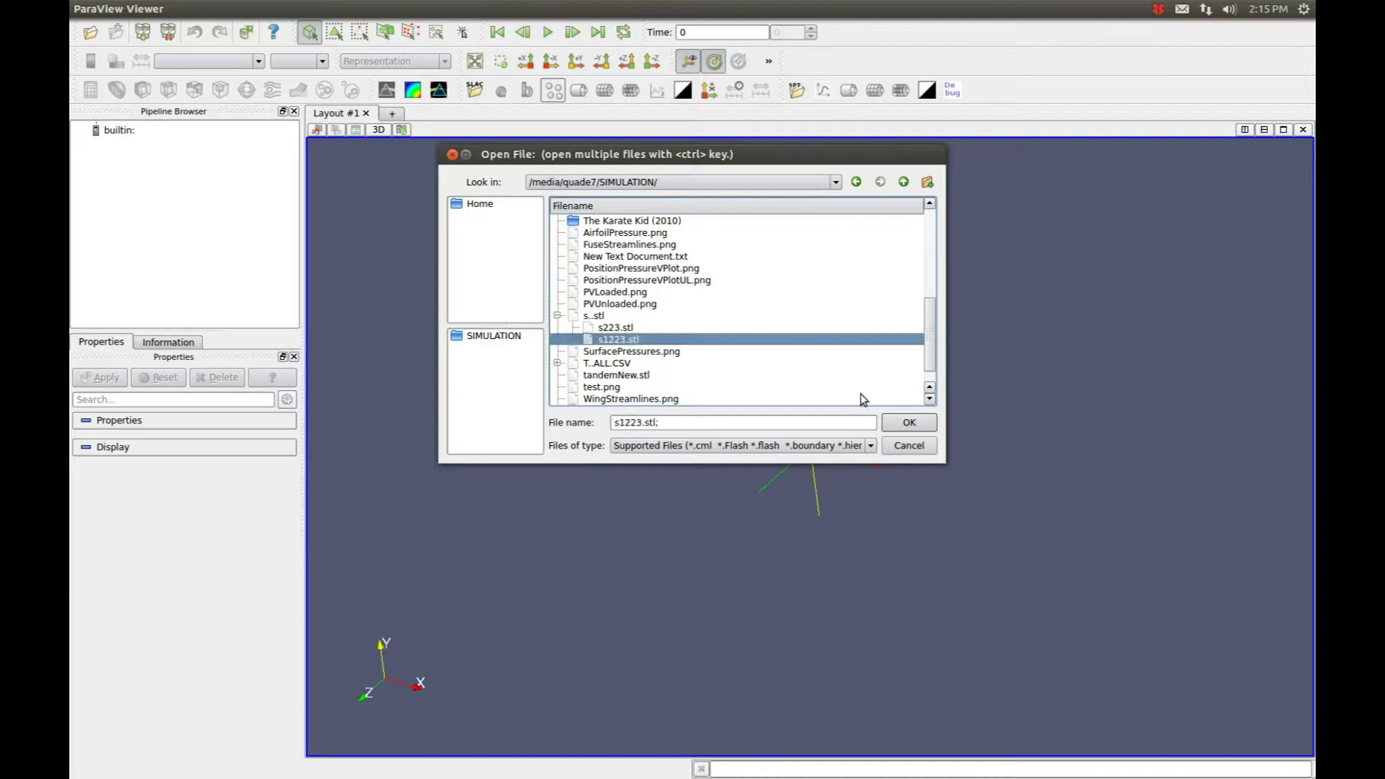
left_click(907, 423)
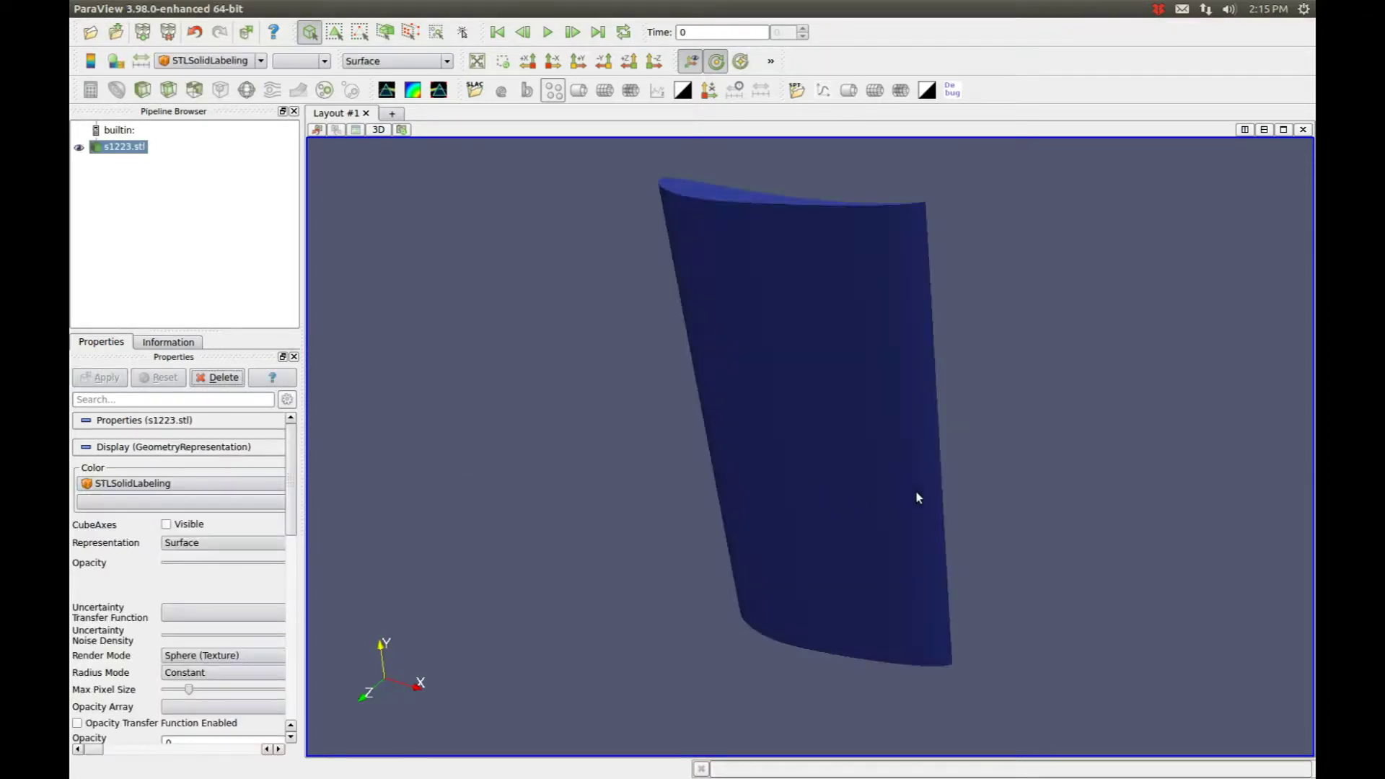
Inspect the s1223.stl wing from several angles and change its representation to Wireframe.
scroll(859, 495, "up", 3)
left_click_drag(871, 526, 843, 356)
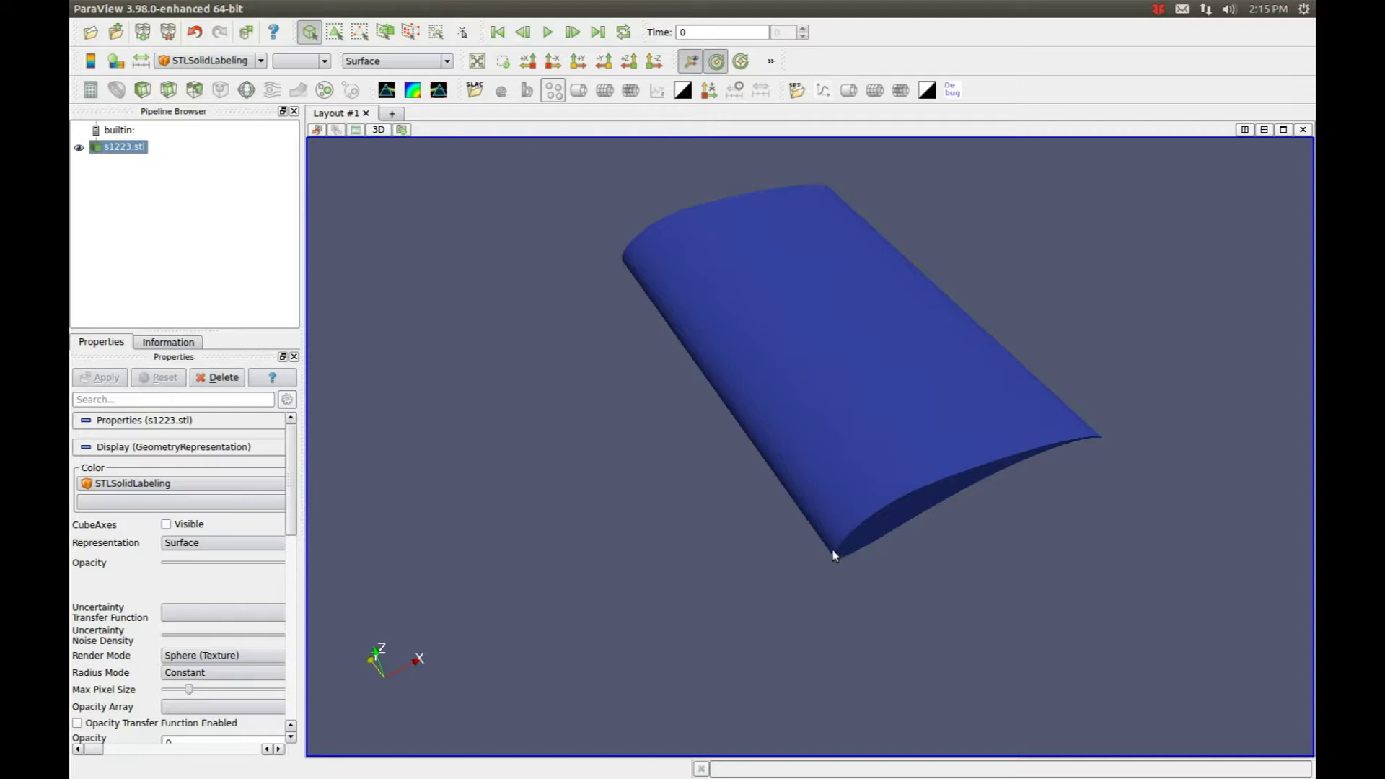
left_click_drag(831, 556, 813, 532)
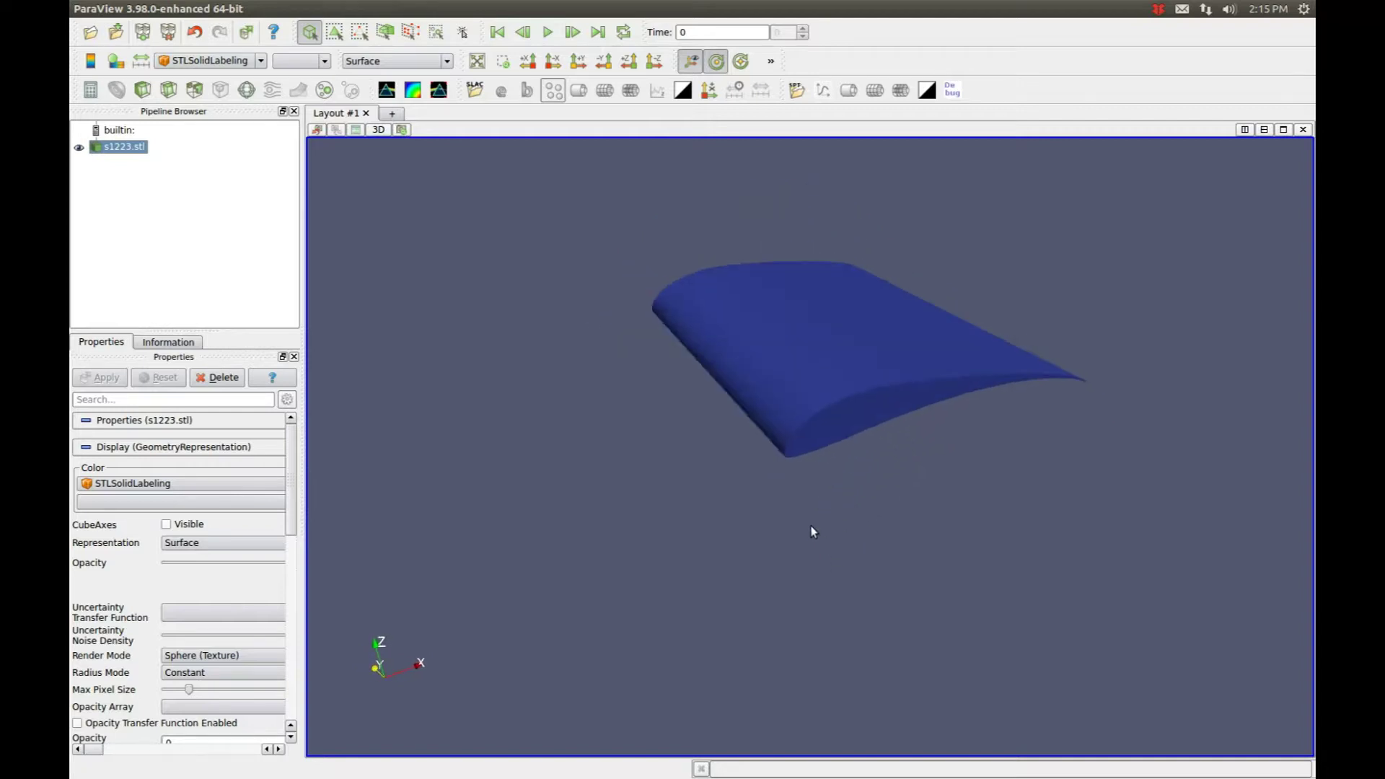
left_click(426, 60)
left_click(392, 163)
left_click_drag(949, 440, 1088, 428)
scroll(982, 432, "up", 5)
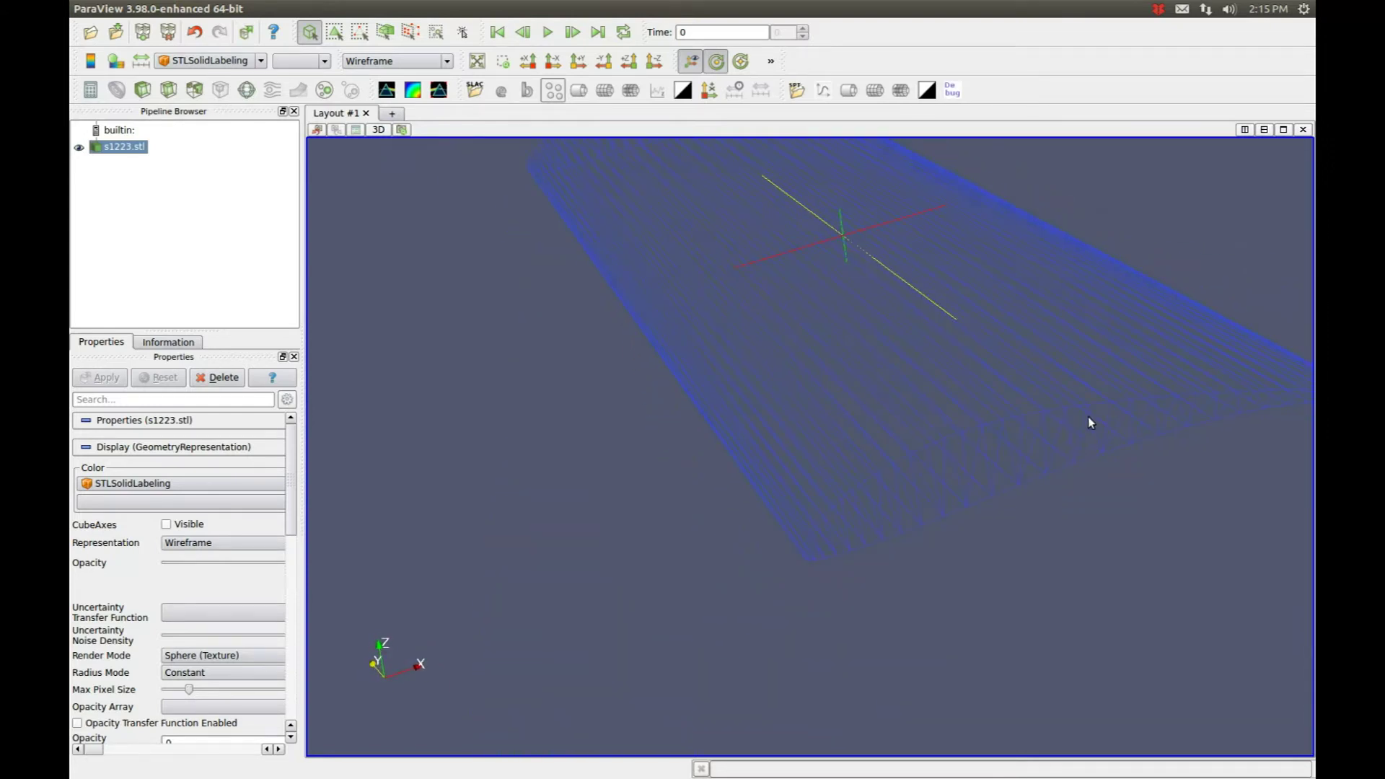
Close ParaView and return to the bpyFoil.py source page in the Chromium browser.
mouse_move(77, 14)
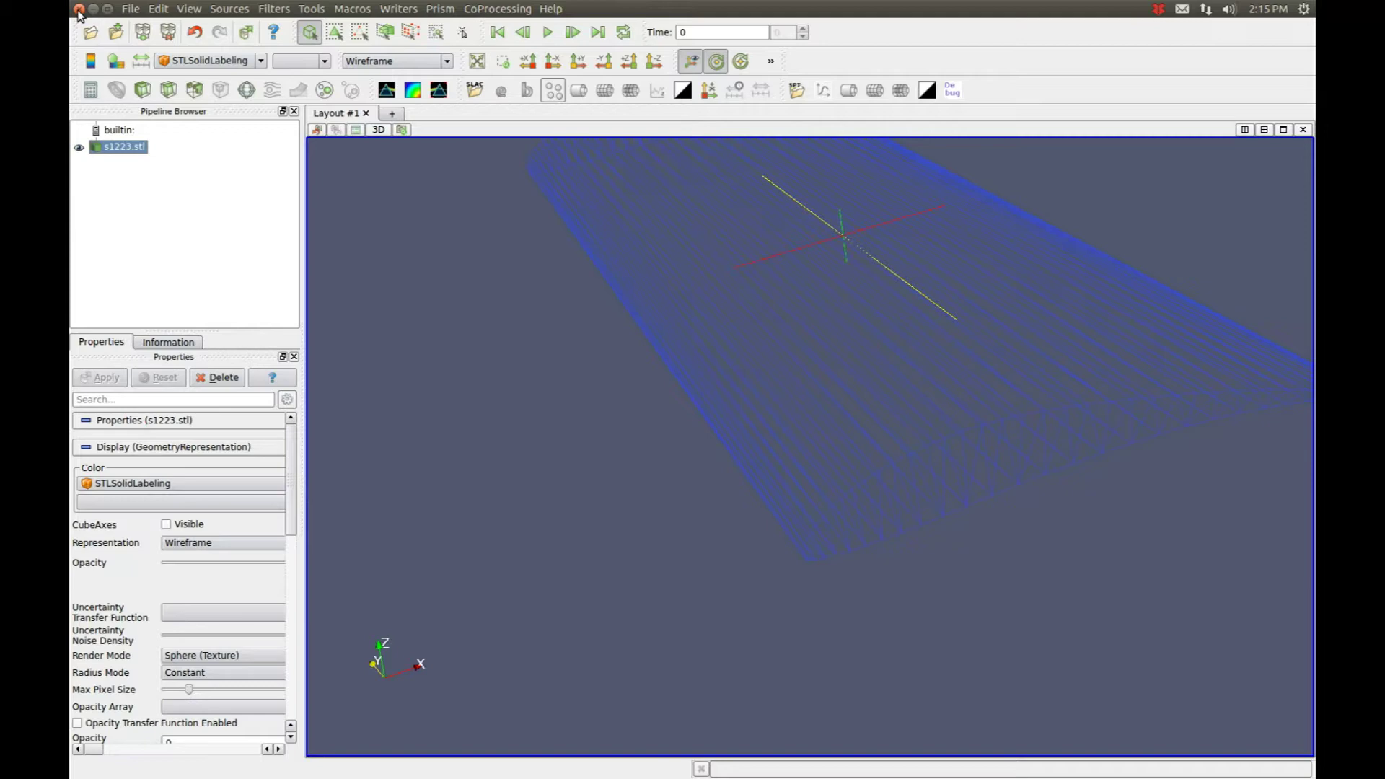
left_click(77, 13)
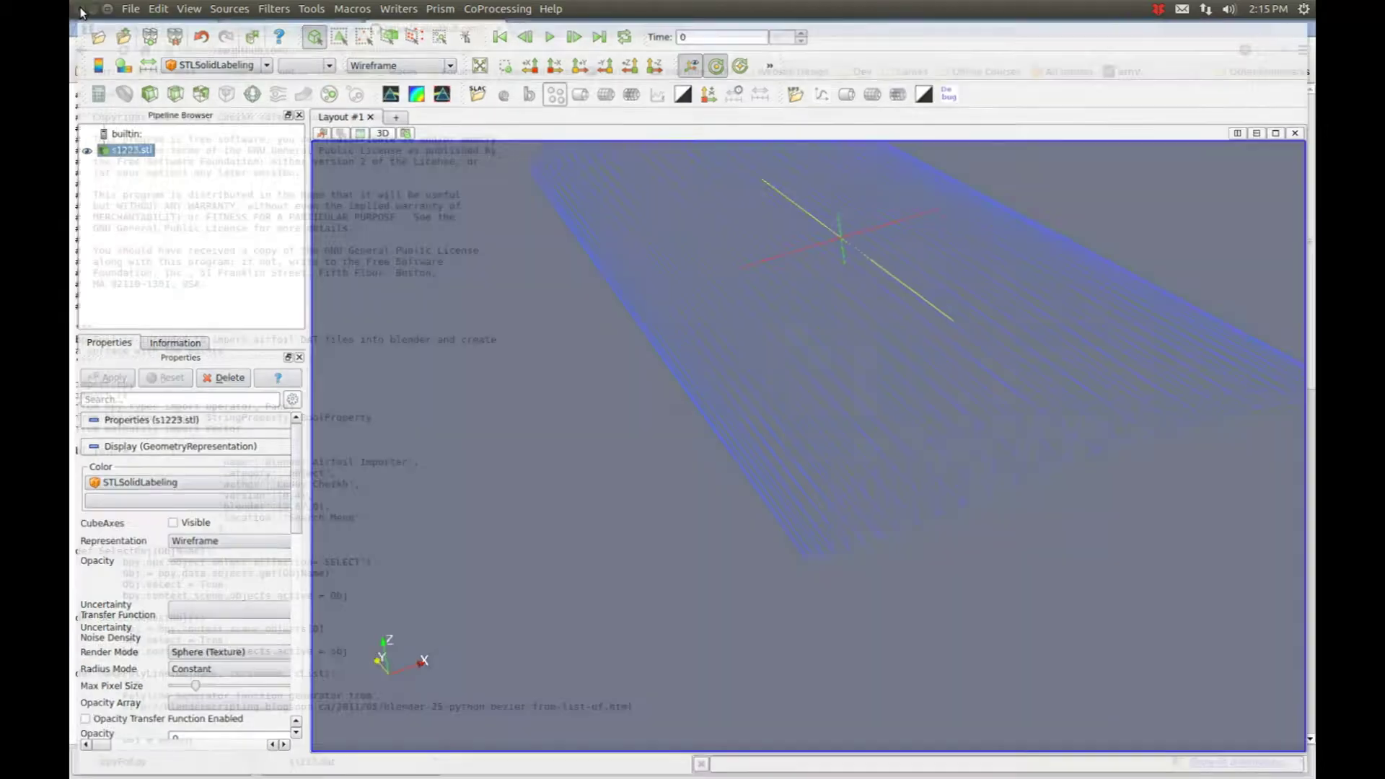
left_click(431, 30)
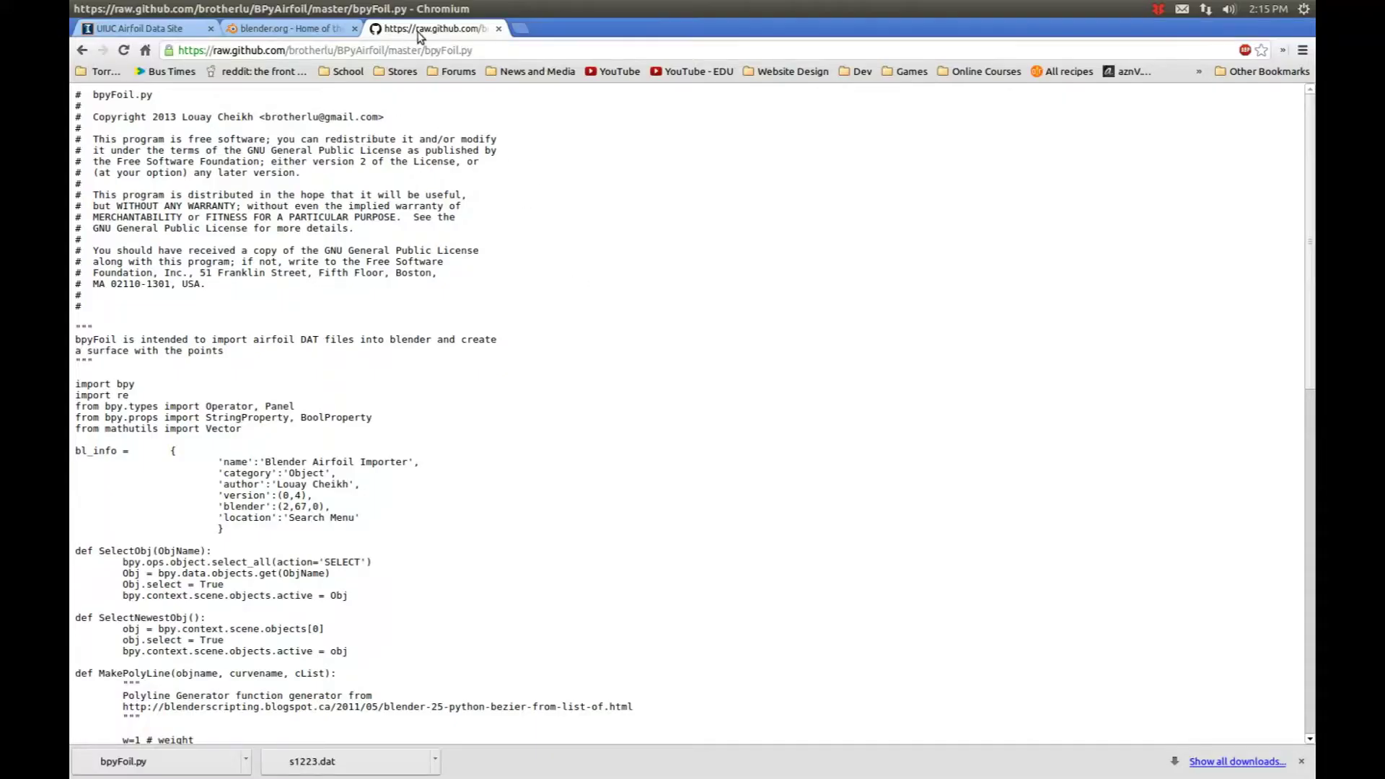